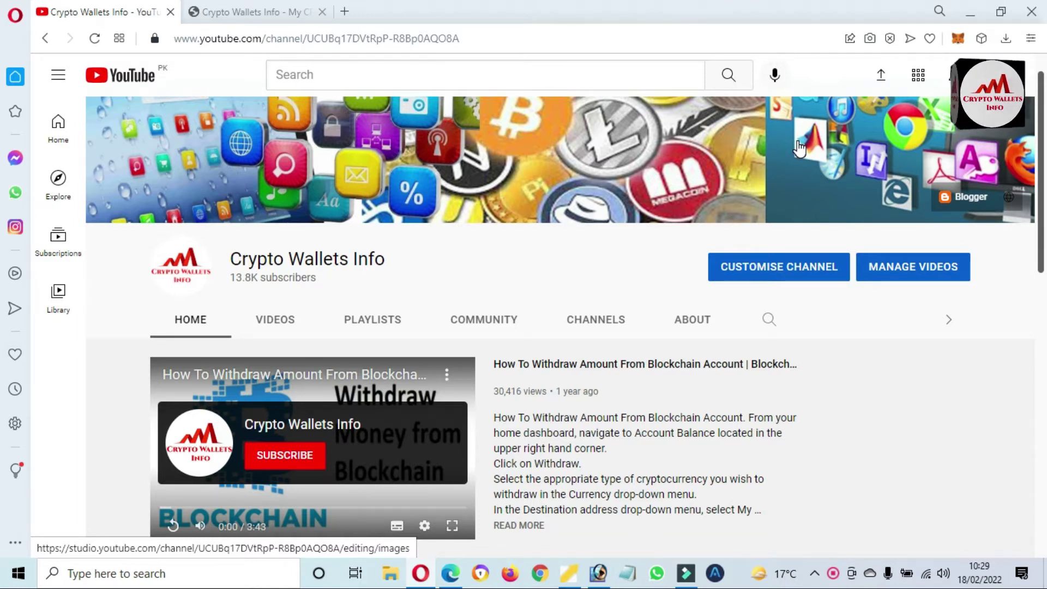
Step: Switch to the 'Crypto Wallets Info - My CRYPTO WORLD' website tab
click(260, 7)
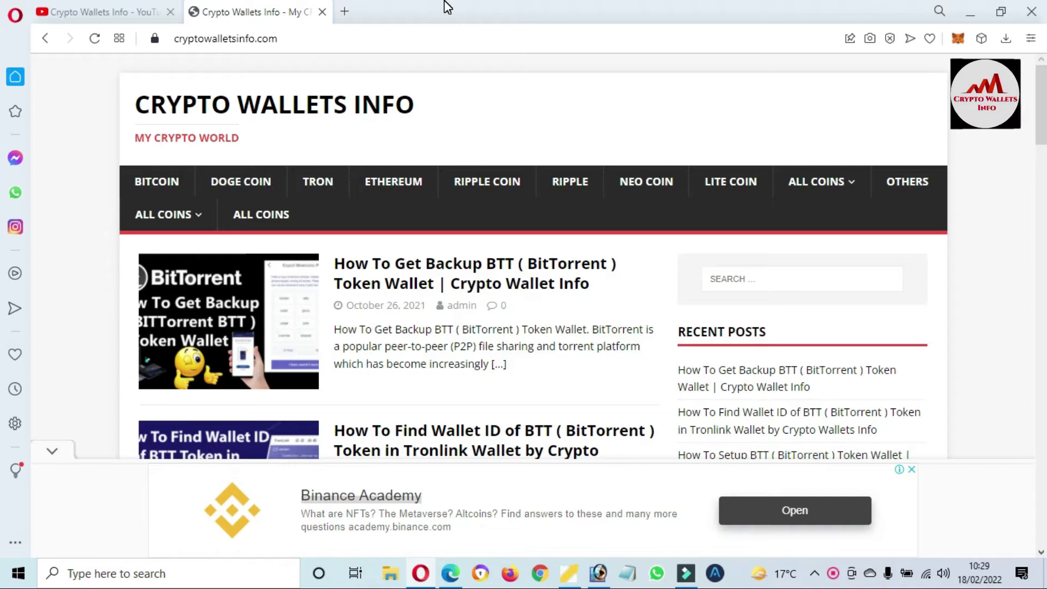
Step: Unlock the MetaMask popup with the wallet password to show Account 1 on Syscoin Mainnet
click(961, 39)
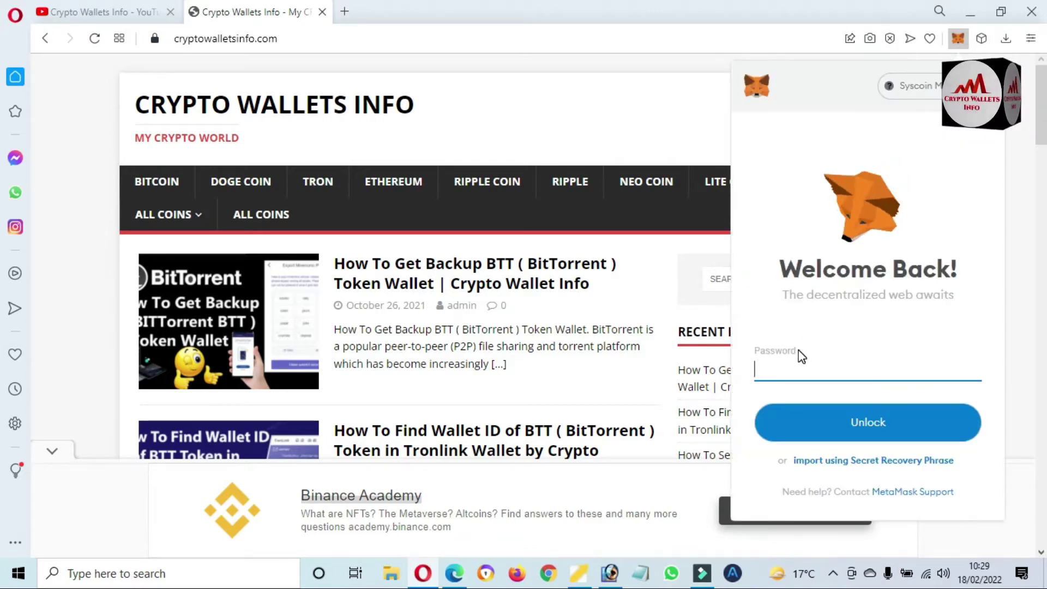
text(•)
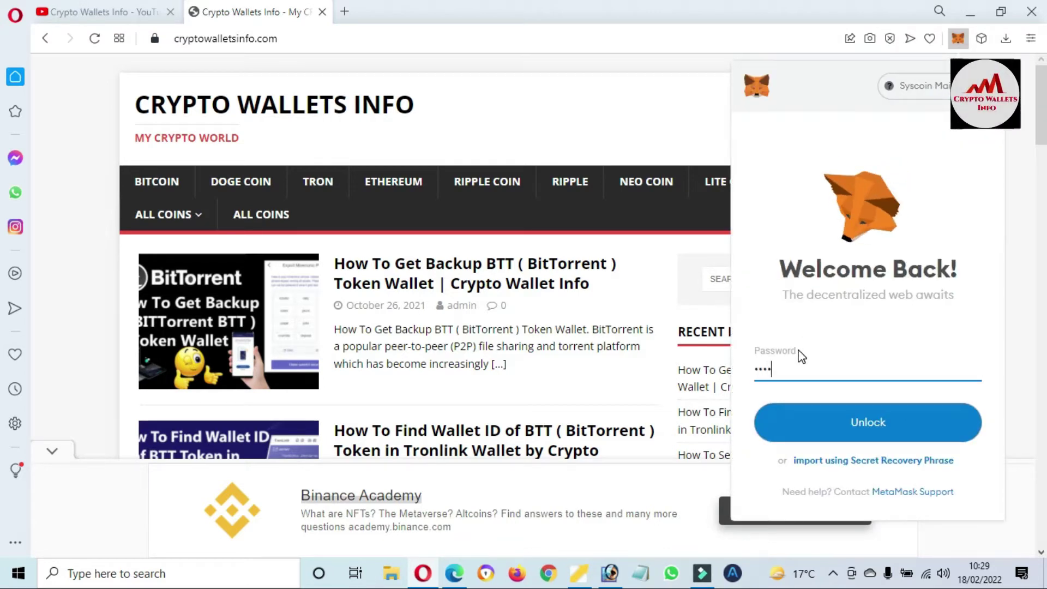
text(••••••••••••)
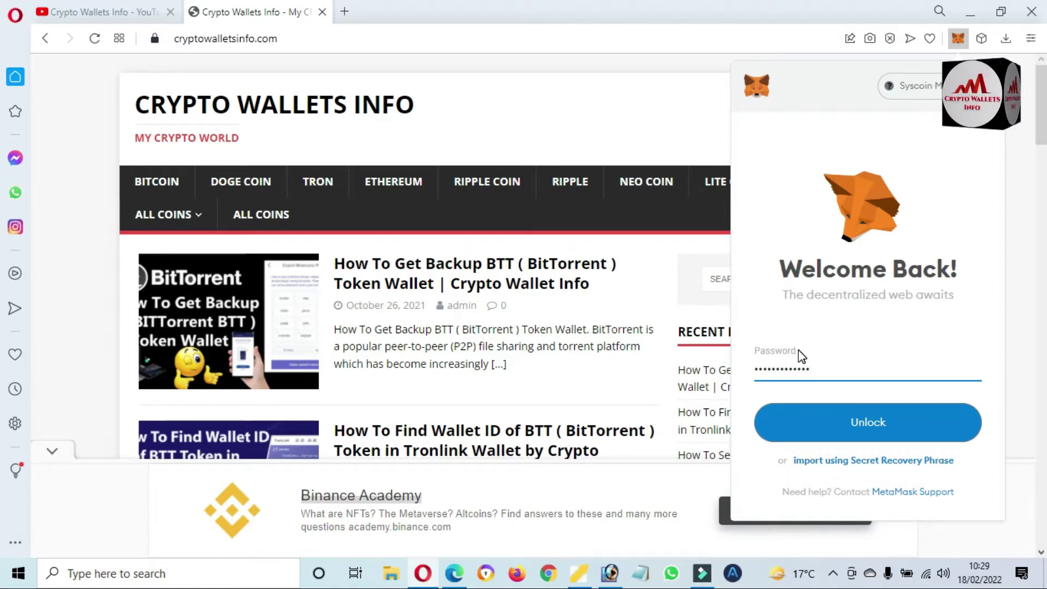
click(865, 426)
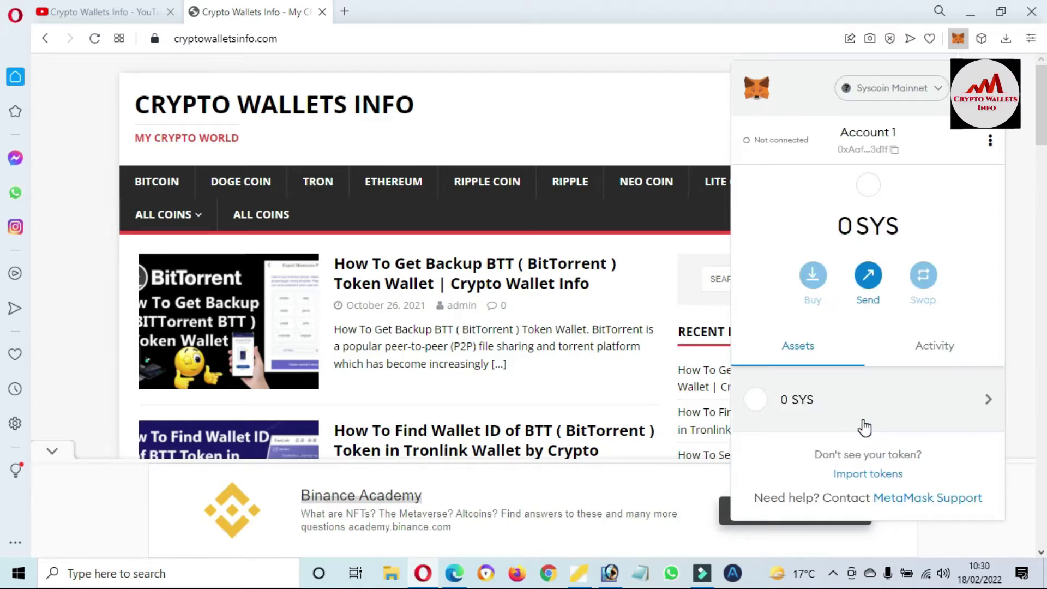
Step: Use Expand view in the account options menu to show MetaMask in a full tab
click(990, 141)
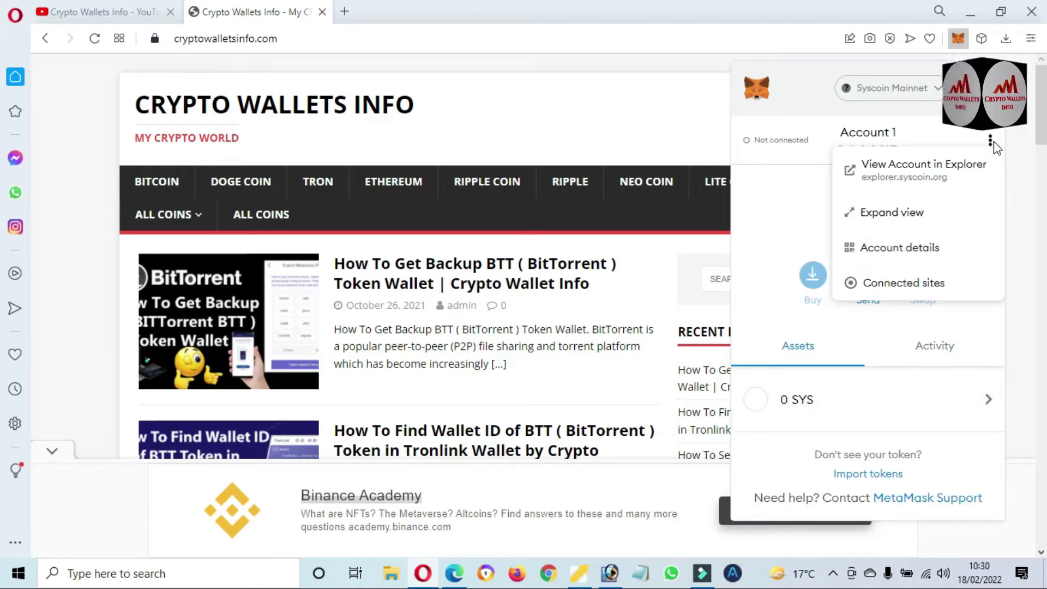
click(914, 215)
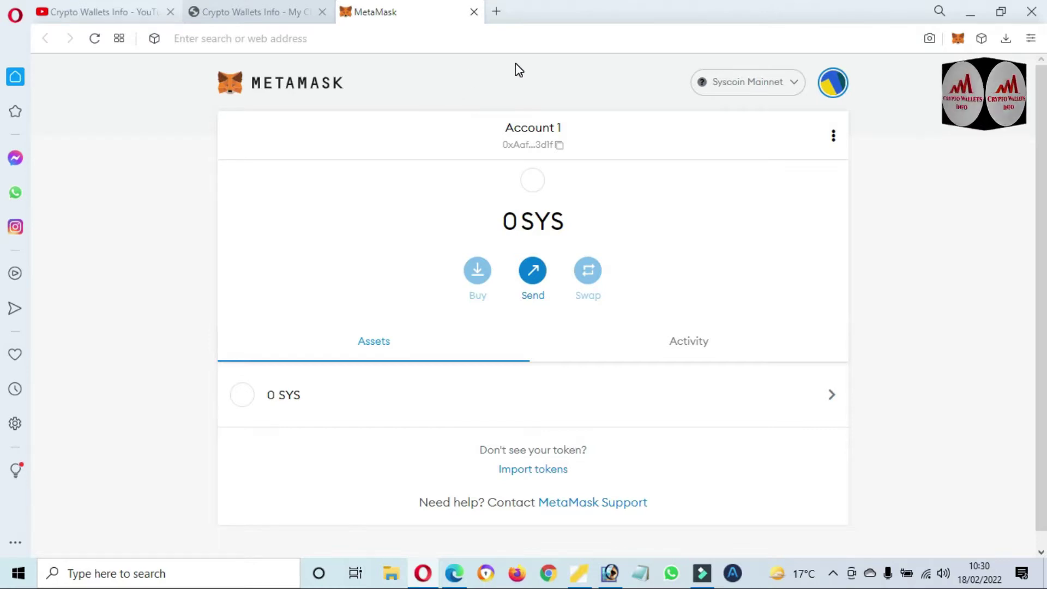
Step: Go to the CoinMarketCap home page in a new tab
click(497, 12)
text(coinmarketcap.com)
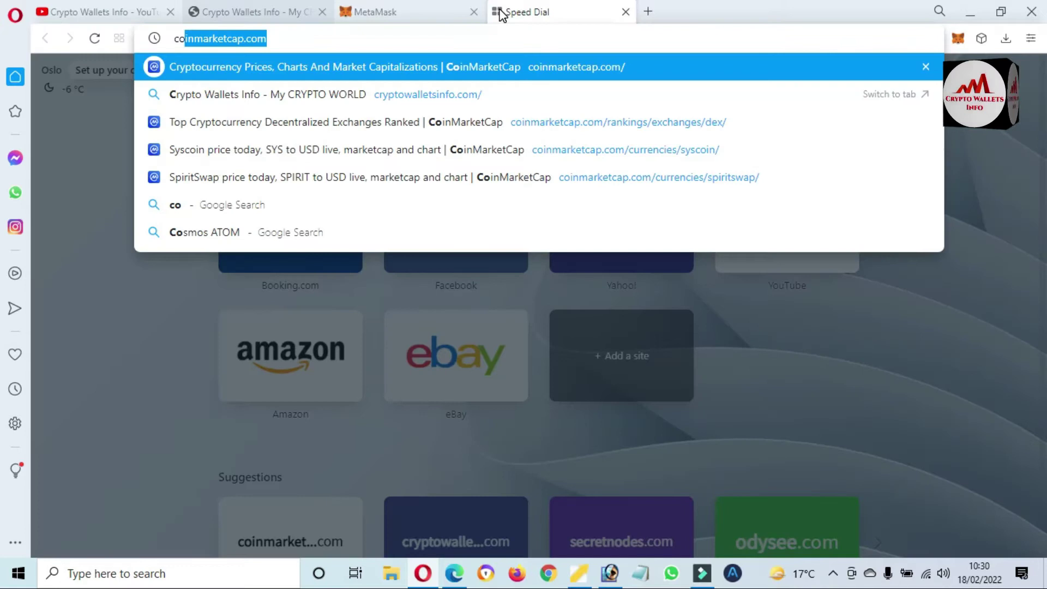
click(492, 62)
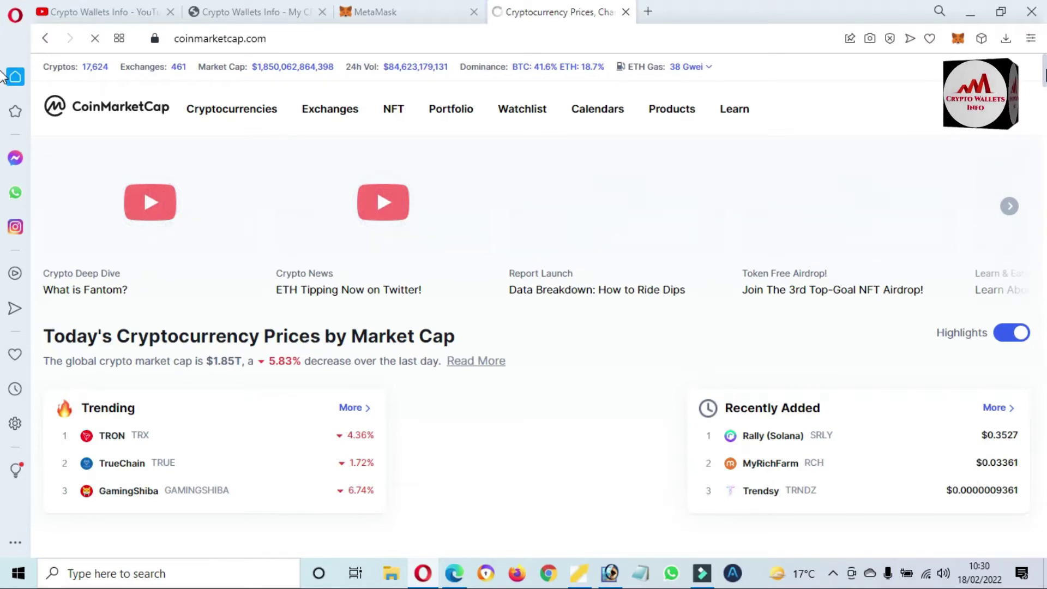
Step: Scroll the price table down to IOTA (MIOTA, rank 47) and open its coin page
scroll(3, 90, down, 3)
scroll(2, 92, down, 2)
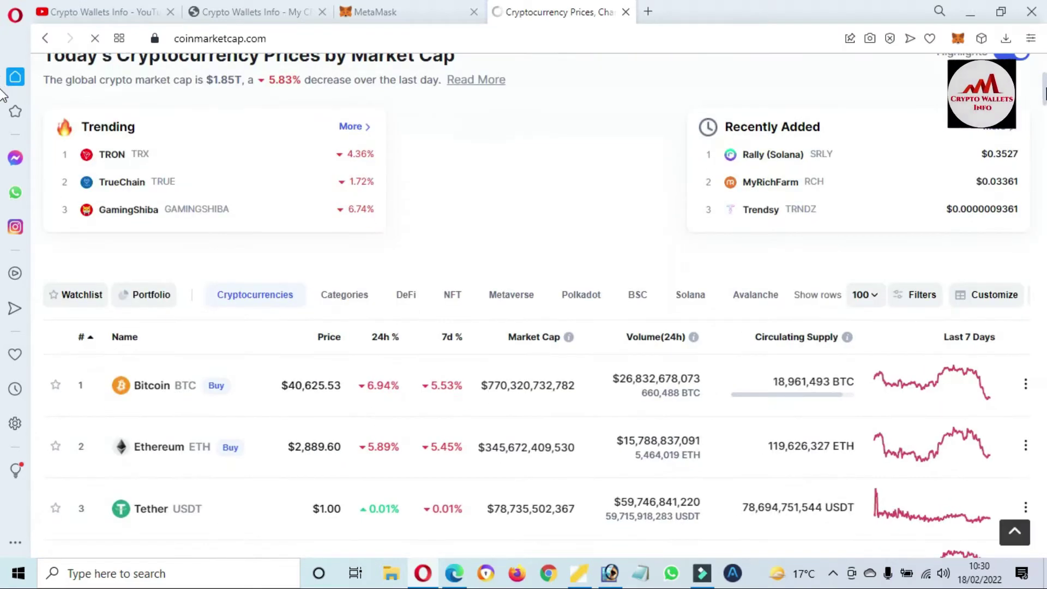
scroll(3, 95, down, 7)
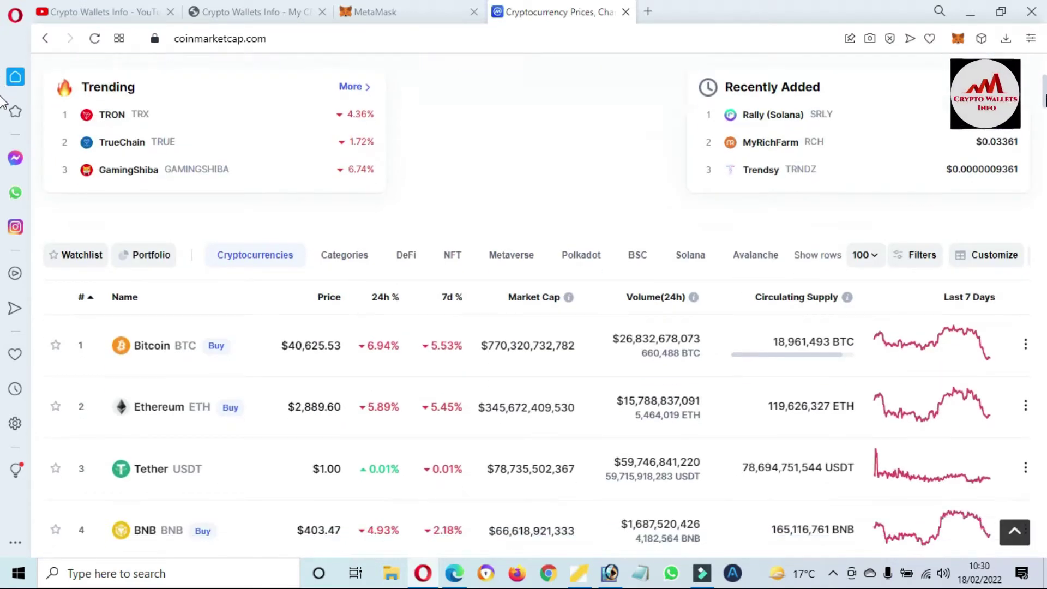
scroll(2, 126, down, 8)
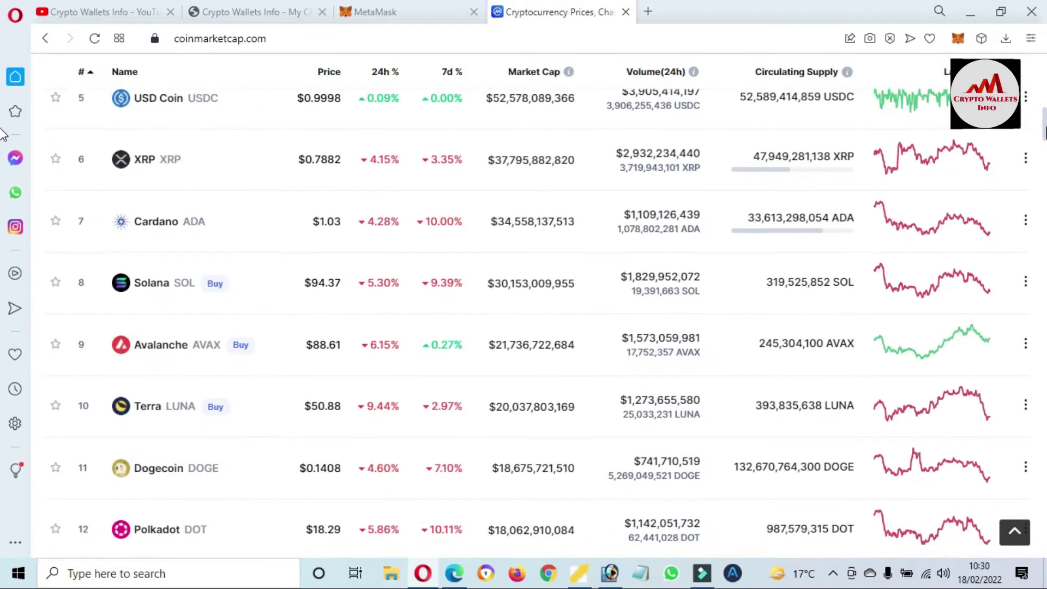
scroll(3, 170, down, 8)
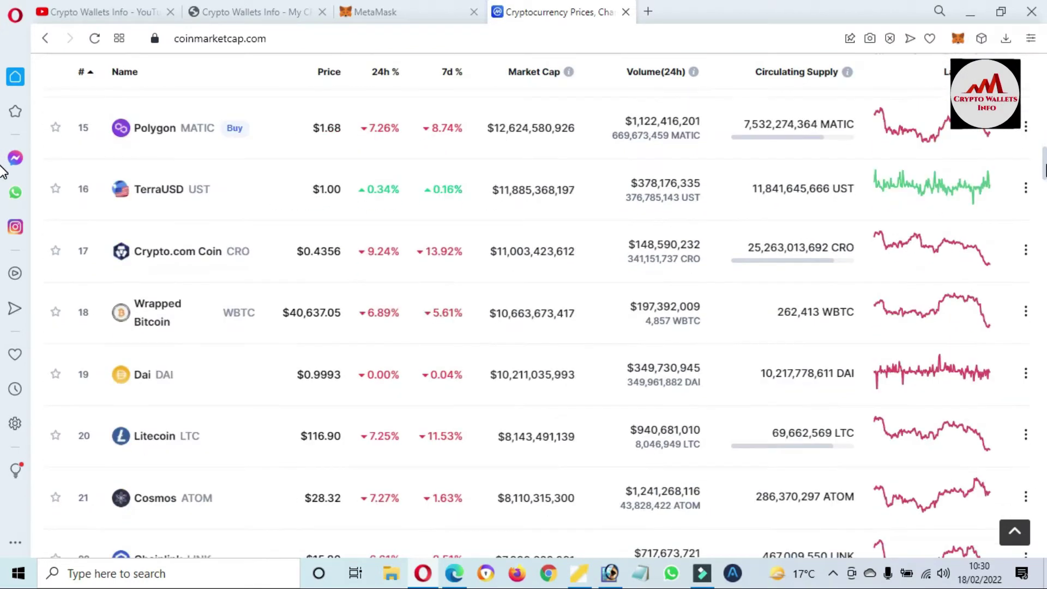
scroll(3, 203, down, 8)
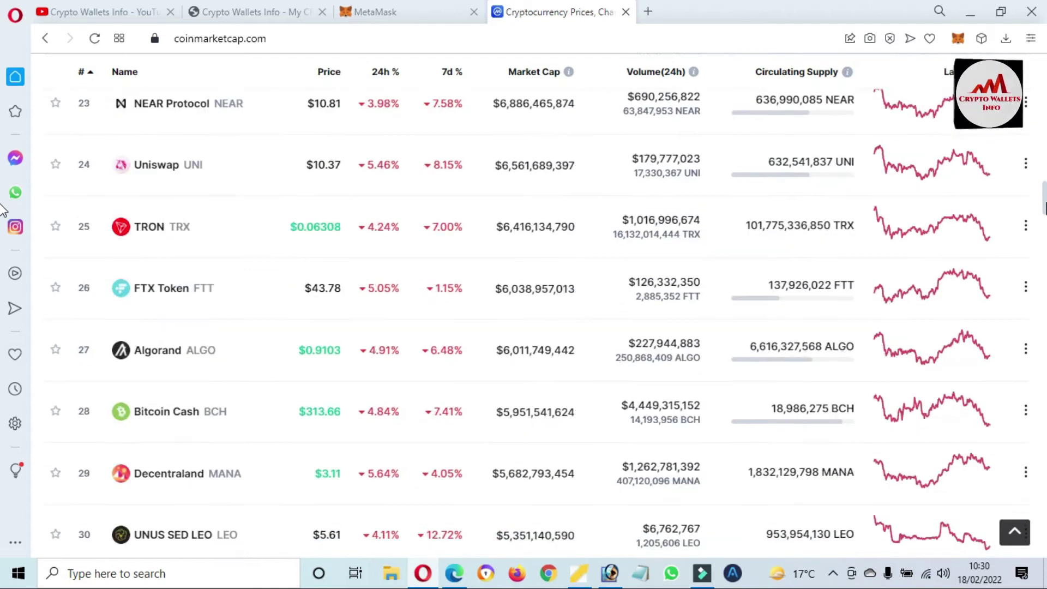
scroll(2, 232, down, 8)
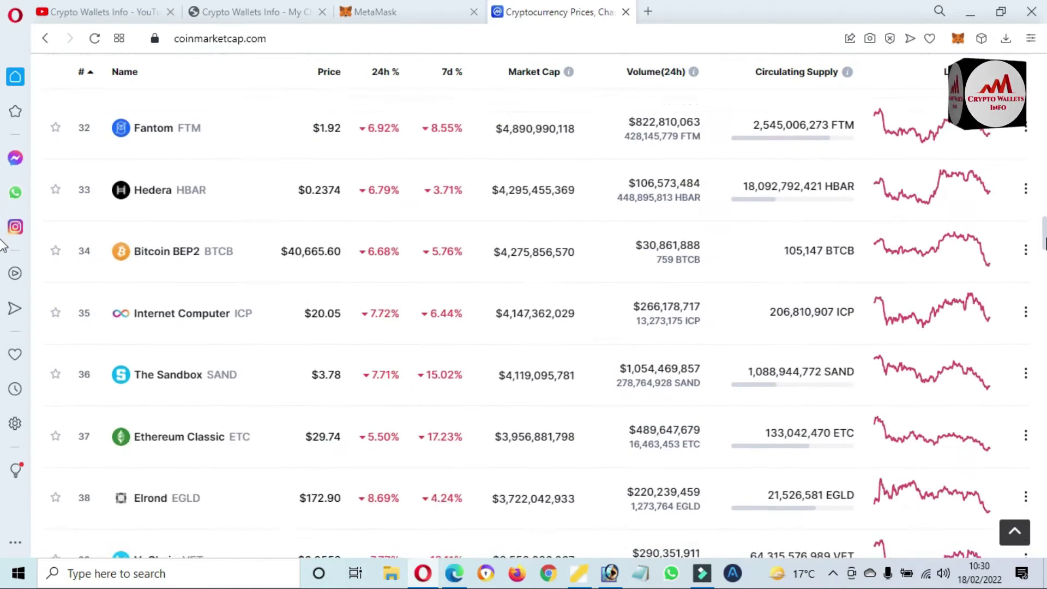
scroll(3, 271, down, 5)
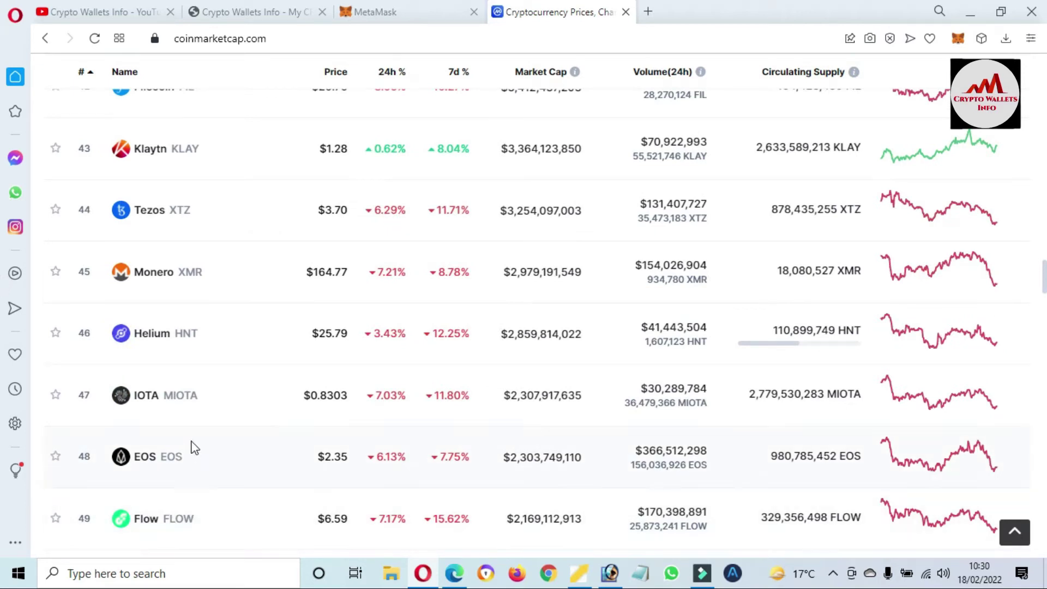
drag(209, 404, 133, 396)
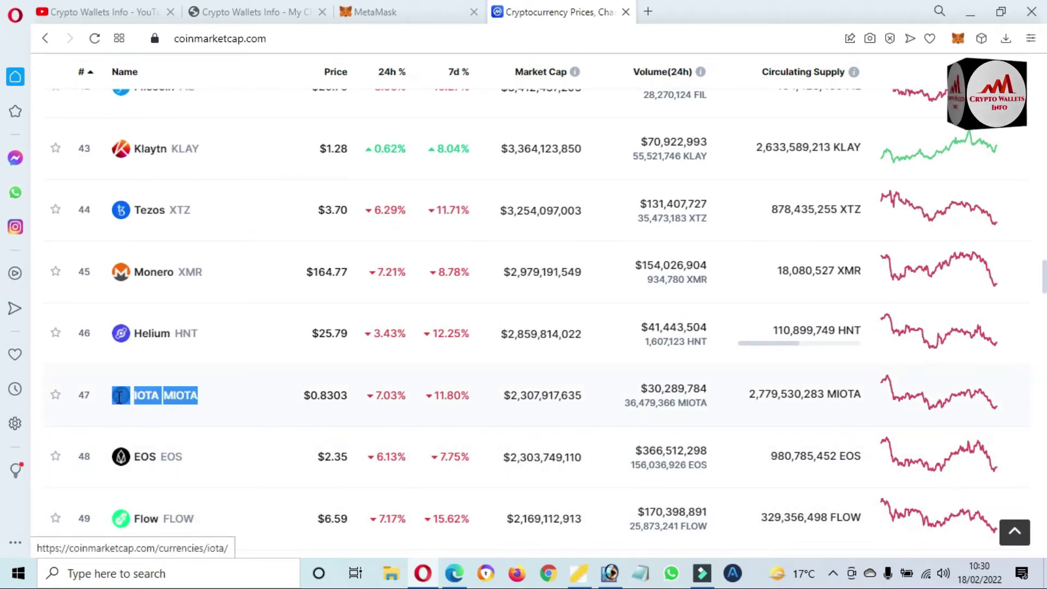
drag(304, 397, 344, 413)
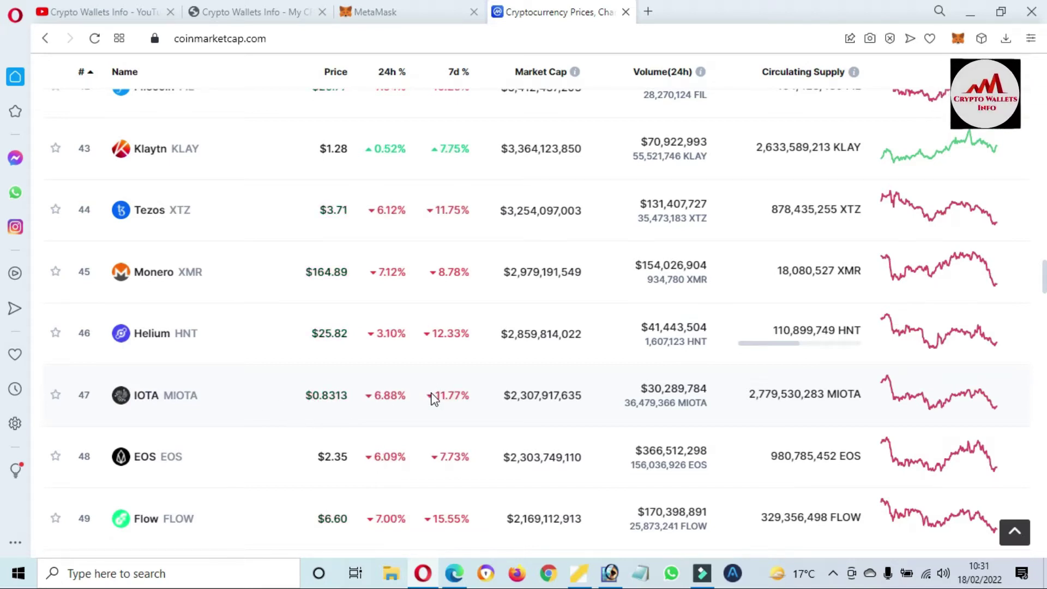
drag(447, 394, 447, 393)
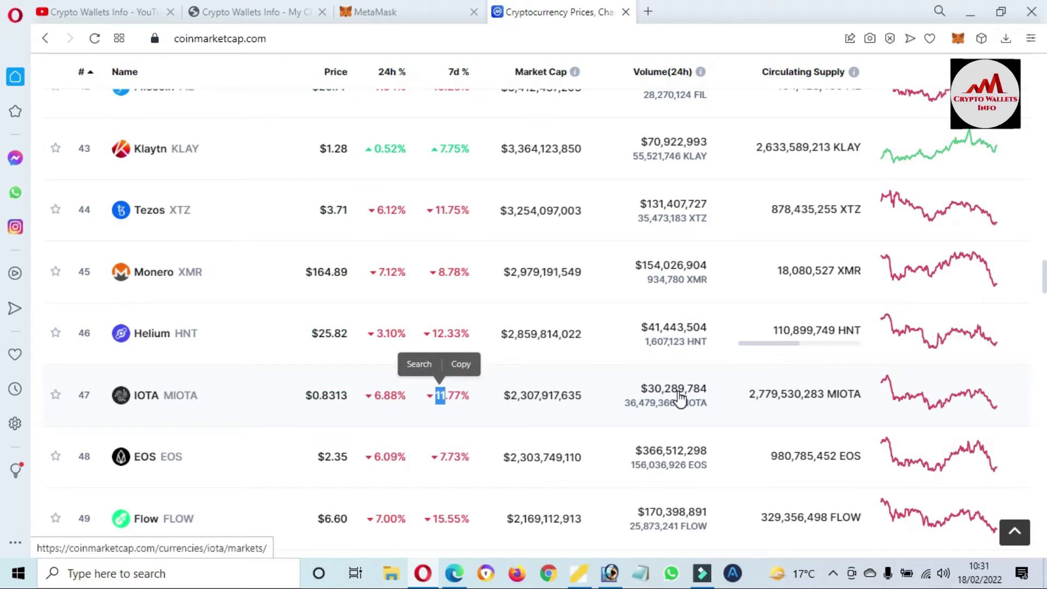
click(165, 405)
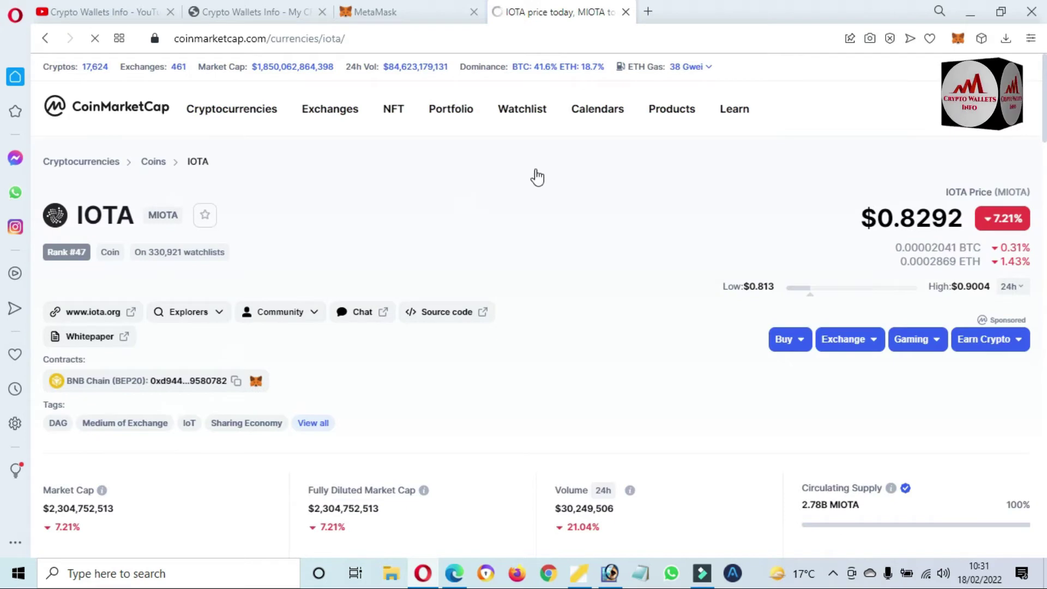
Step: View IOTA's all-time price history and expand its stats to show ROI and supply
scroll(3, 87, down, 2)
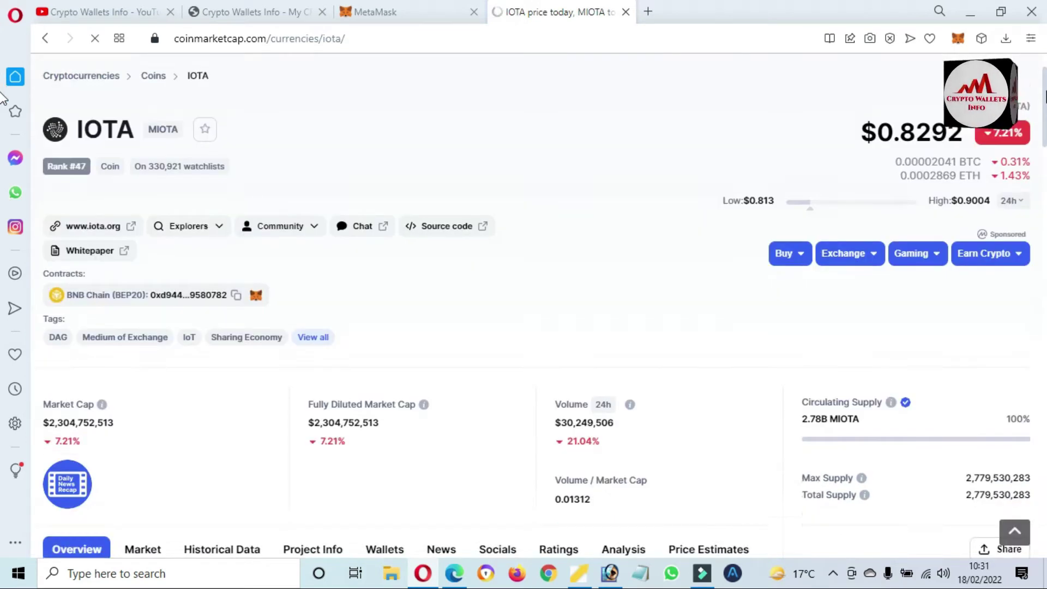
scroll(3, 103, down, 8)
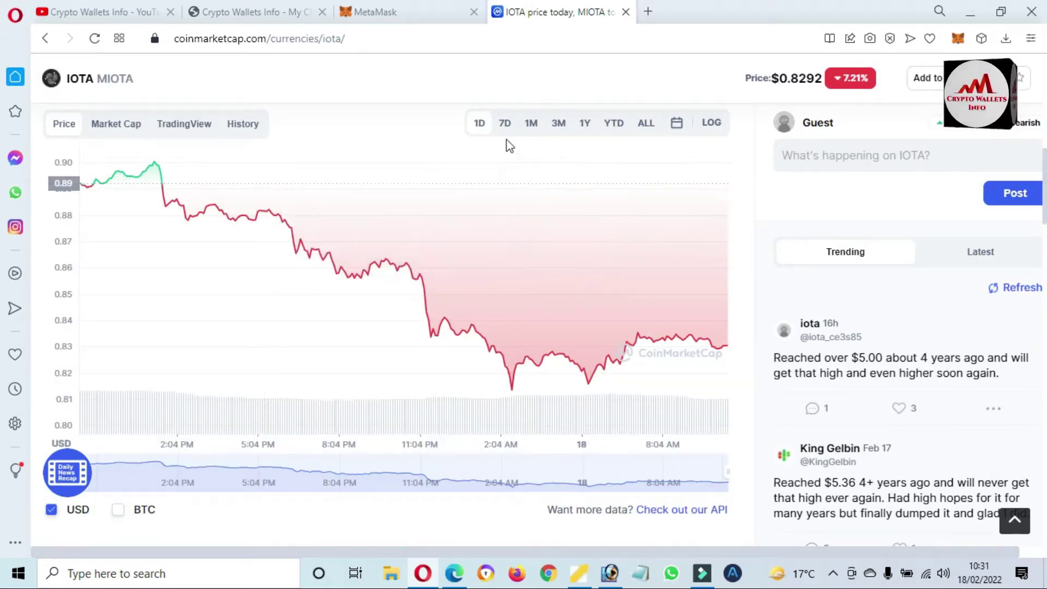
click(657, 126)
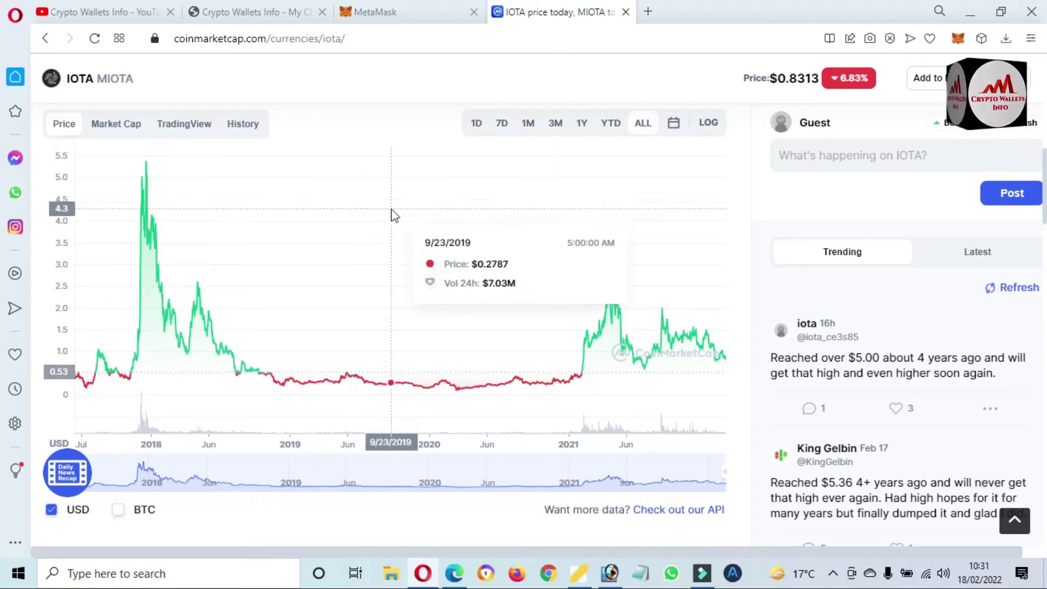
drag(2, 179, 3, 343)
scroll(896, 354, up, 1)
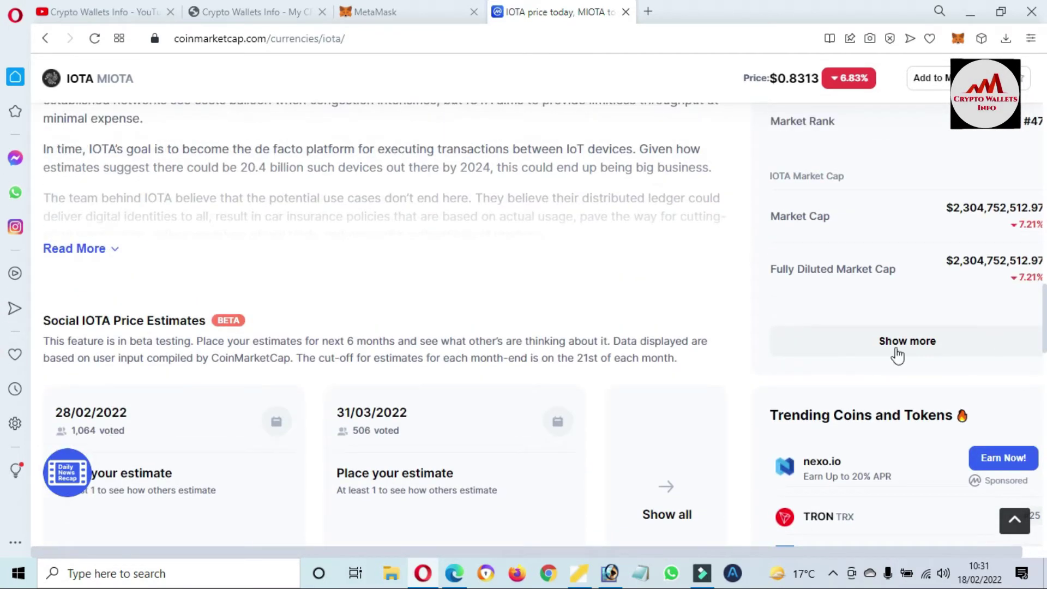
click(883, 346)
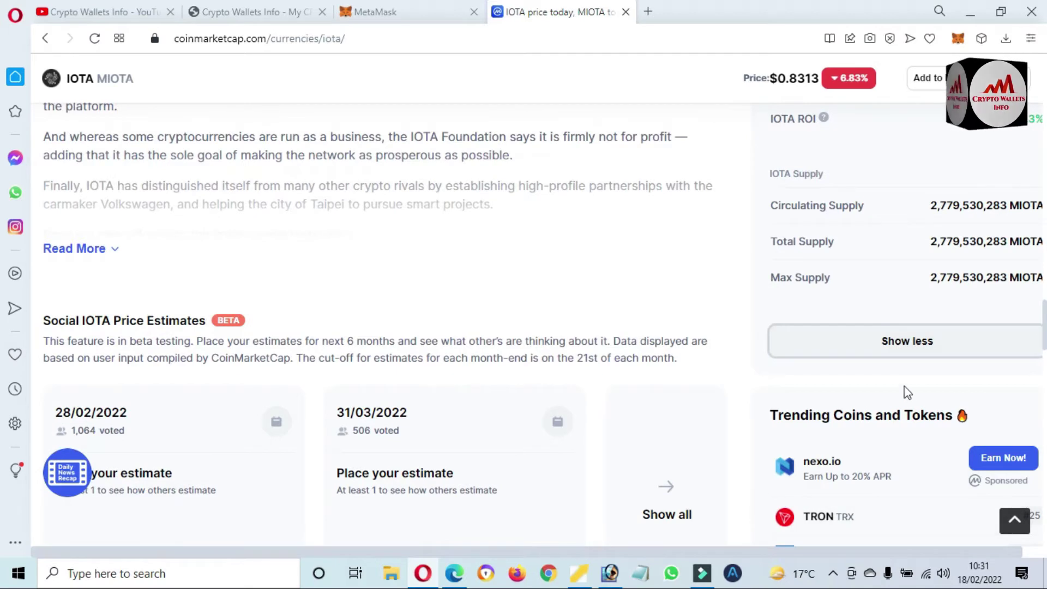
scroll(742, 556, right, 1)
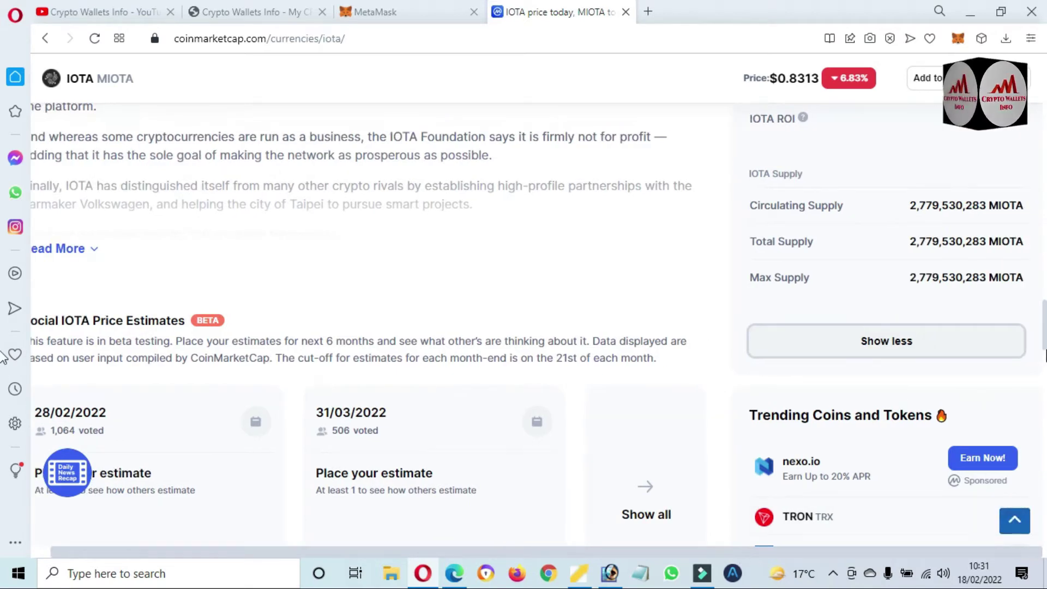
drag(1044, 354, 1044, 327)
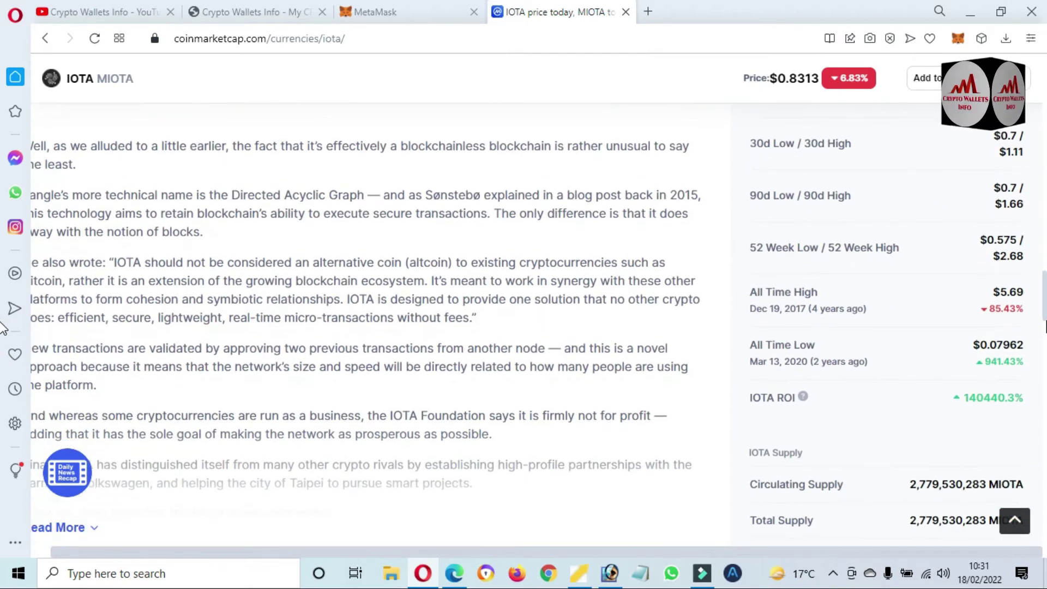
drag(978, 358, 1019, 343)
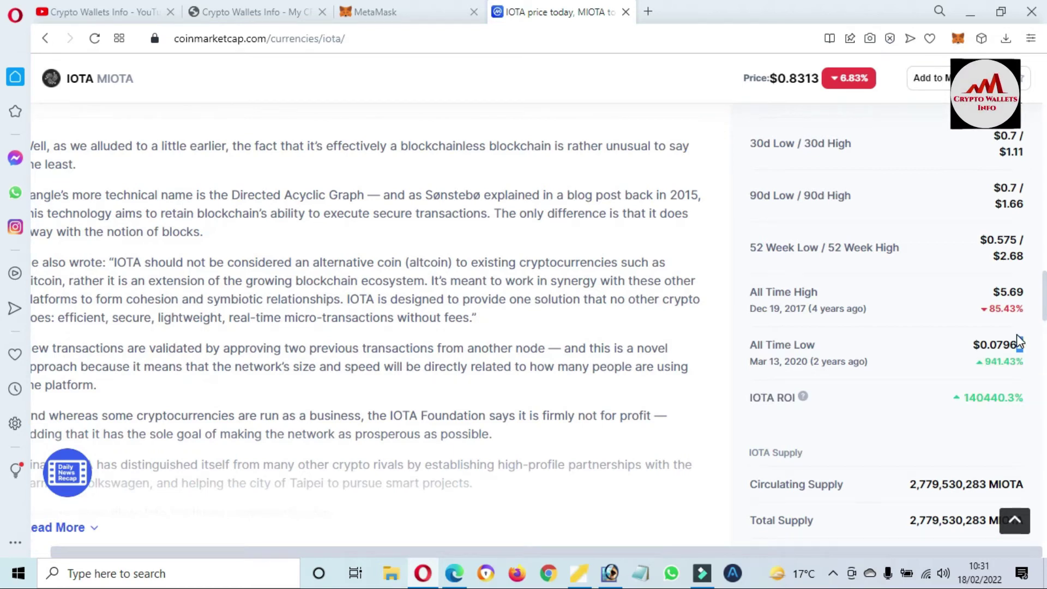
drag(994, 297, 1044, 526)
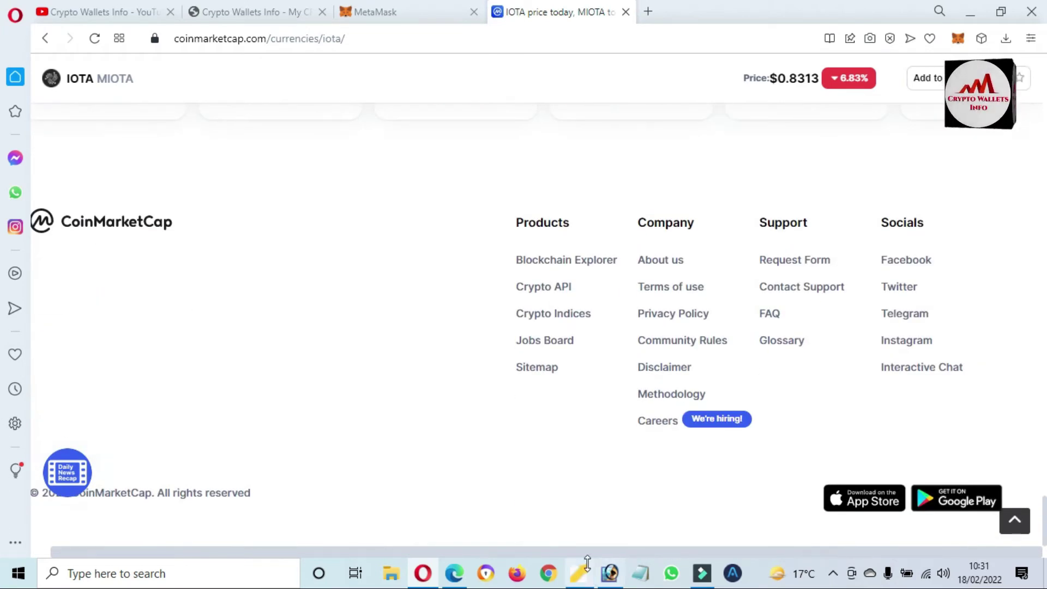
drag(588, 554, 309, 540)
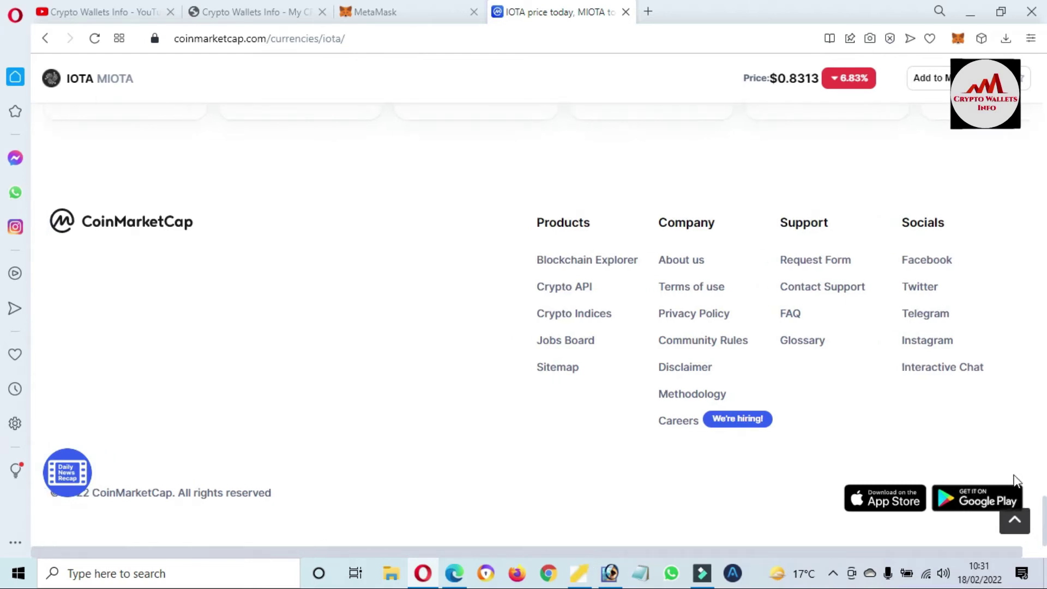
drag(1043, 526, 1044, 388)
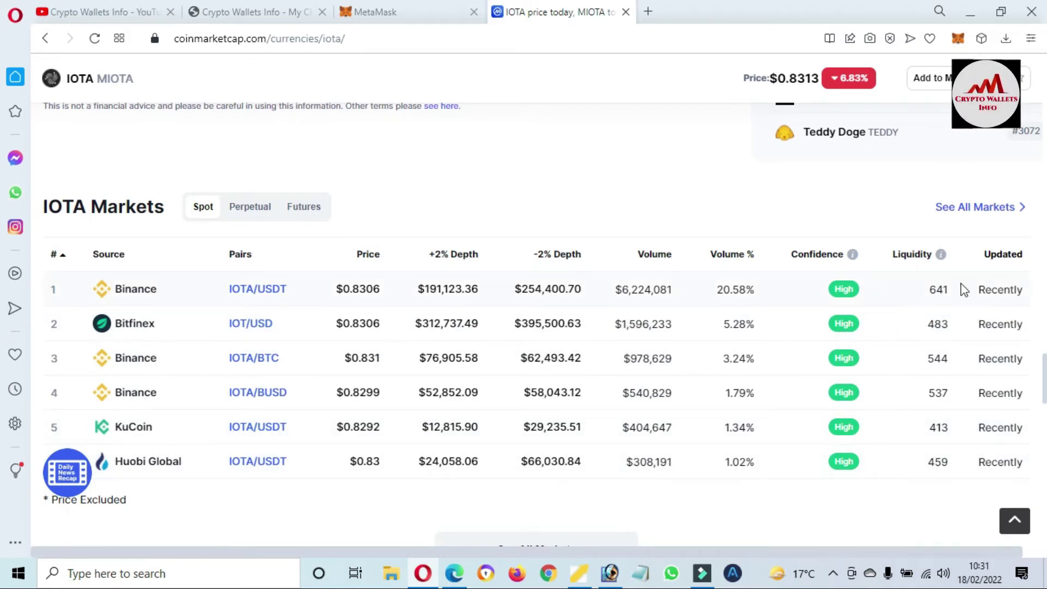
drag(1044, 398, 1044, 109)
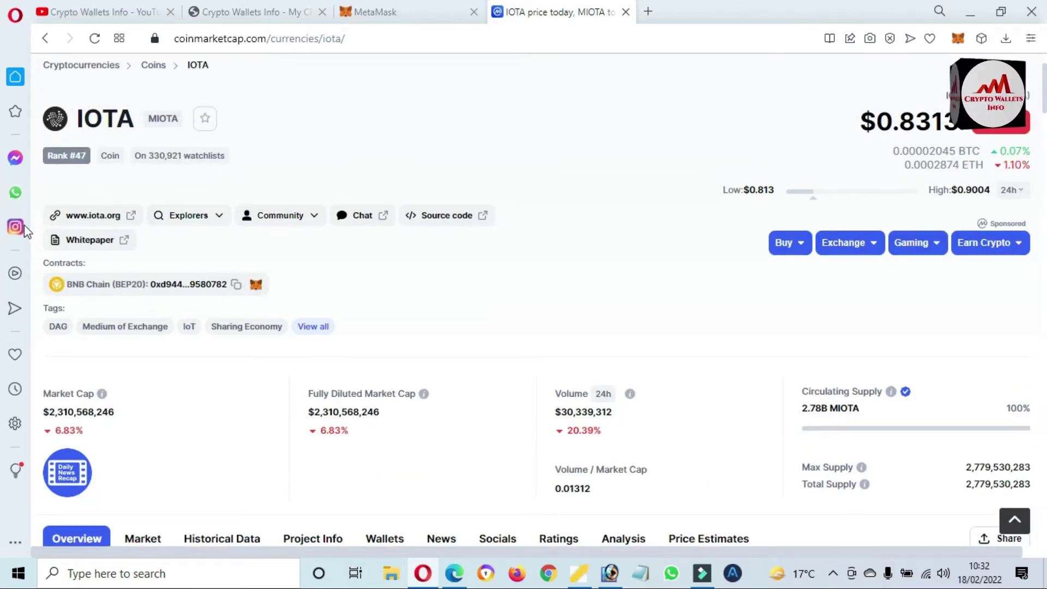
click(78, 216)
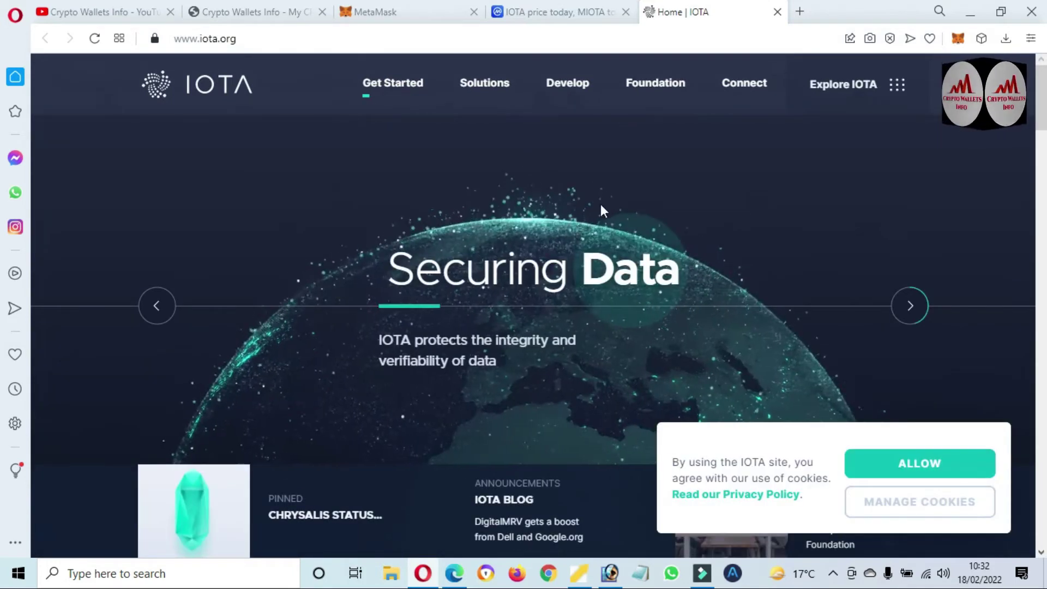
Step: Browse the iota.org home page down to its footer, then return to the 'IOTA price today' tab
scroll(2, 121, down, 5)
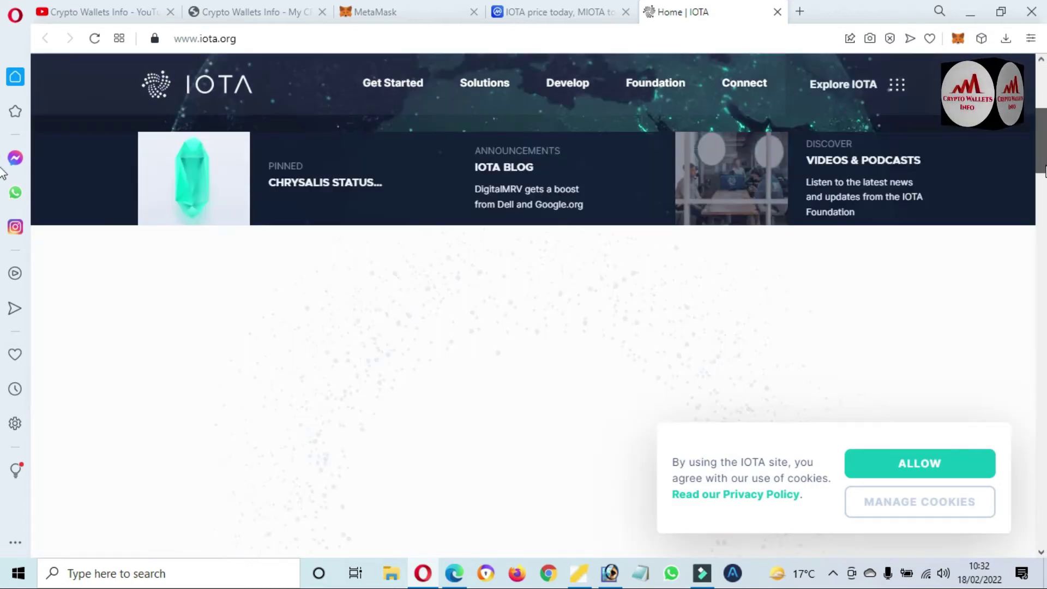
scroll(2, 248, down, 5)
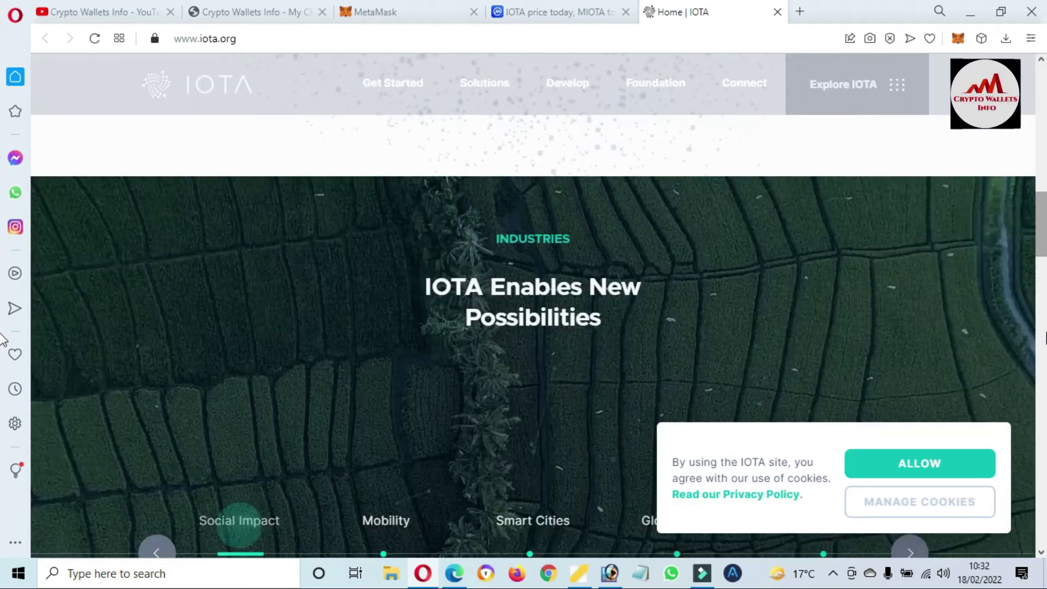
scroll(3, 248, down, 5)
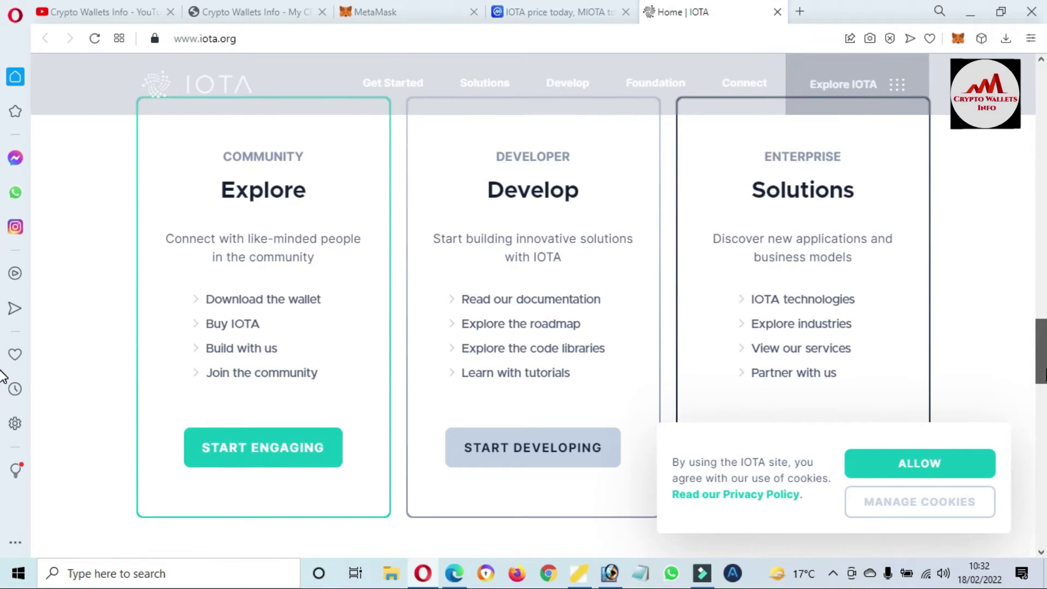
scroll(3, 376, down, 10)
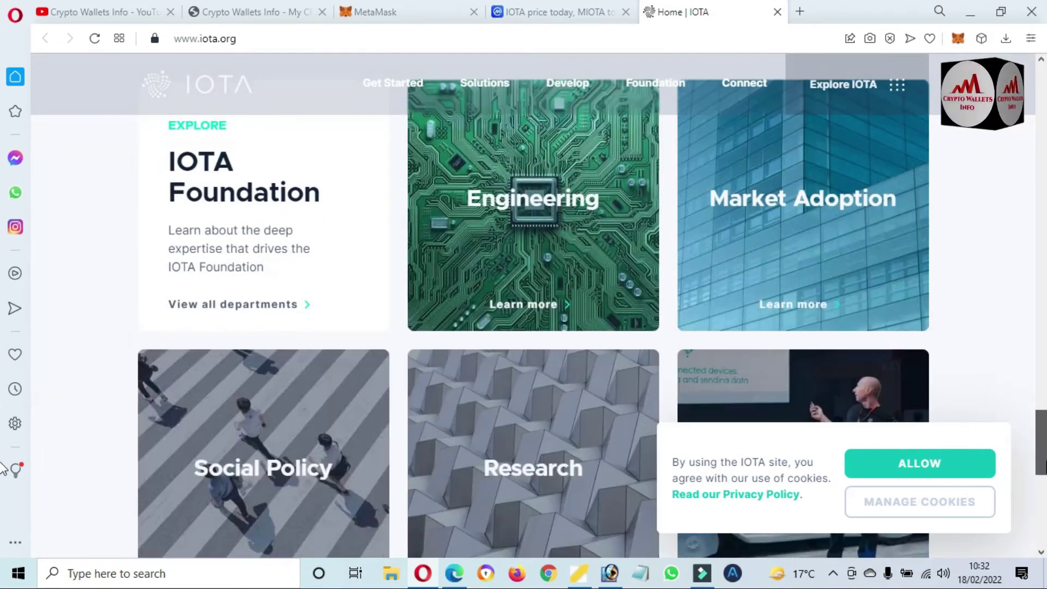
scroll(1, 480, down, 5)
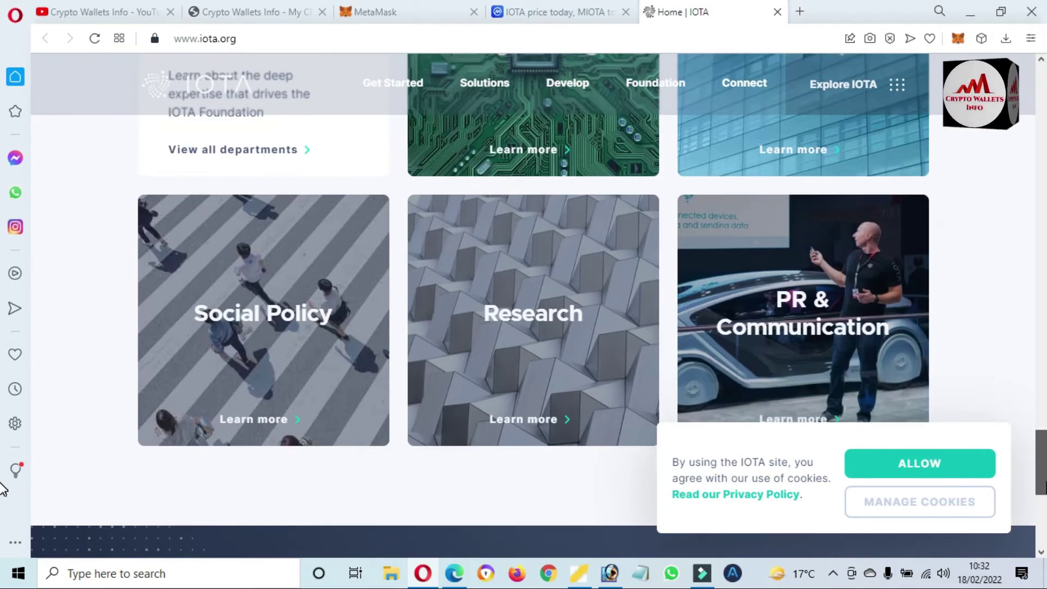
scroll(2, 508, down, 4)
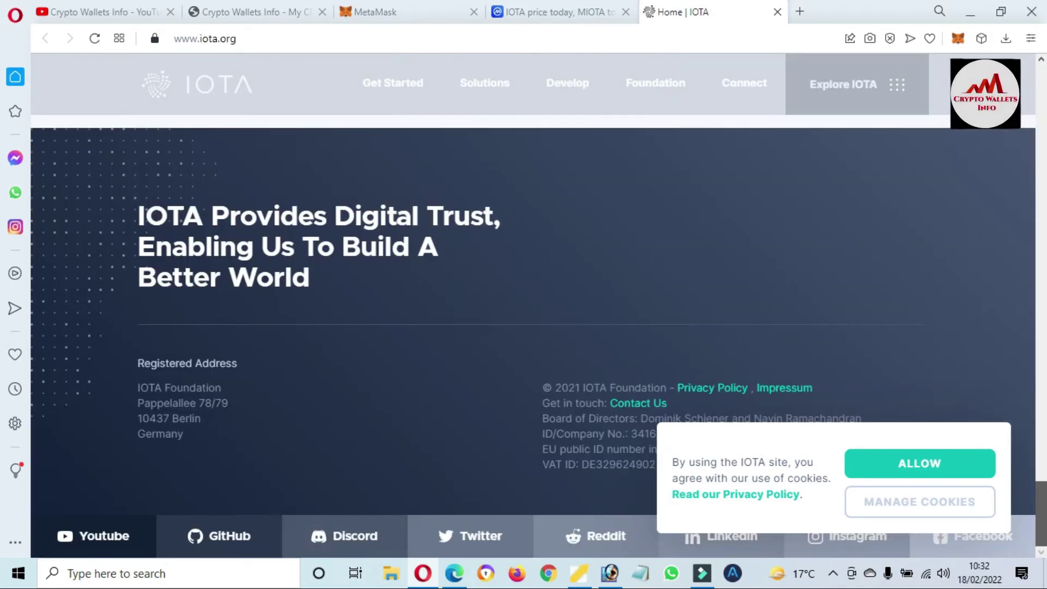
key(Home)
key(End)
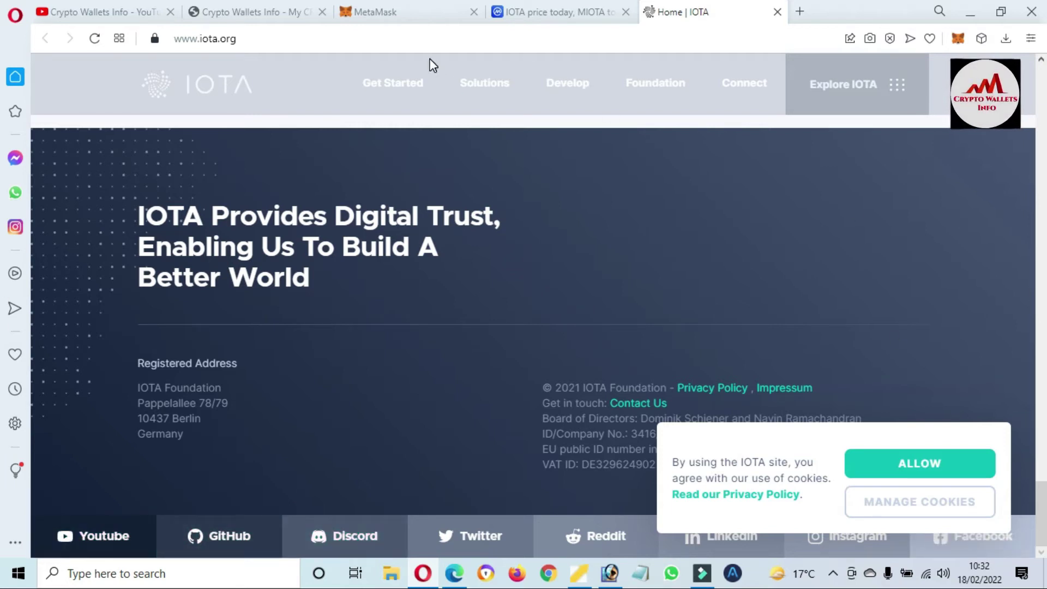
click(571, 12)
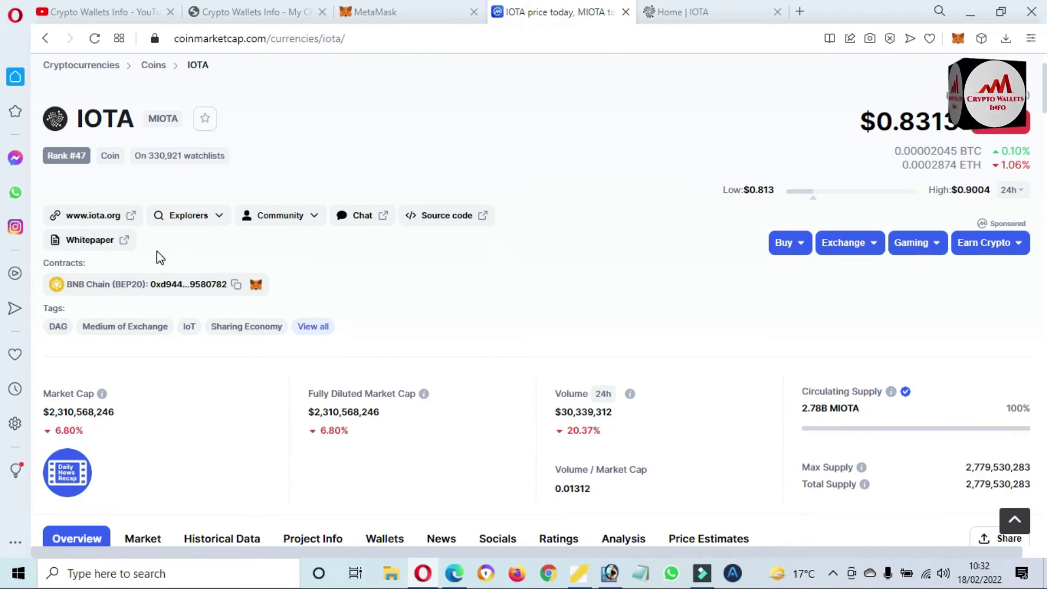
Step: Highlight IOTA's BNB Chain (BEP20) contract label, then return to the MetaMask wallet
drag(64, 284, 141, 290)
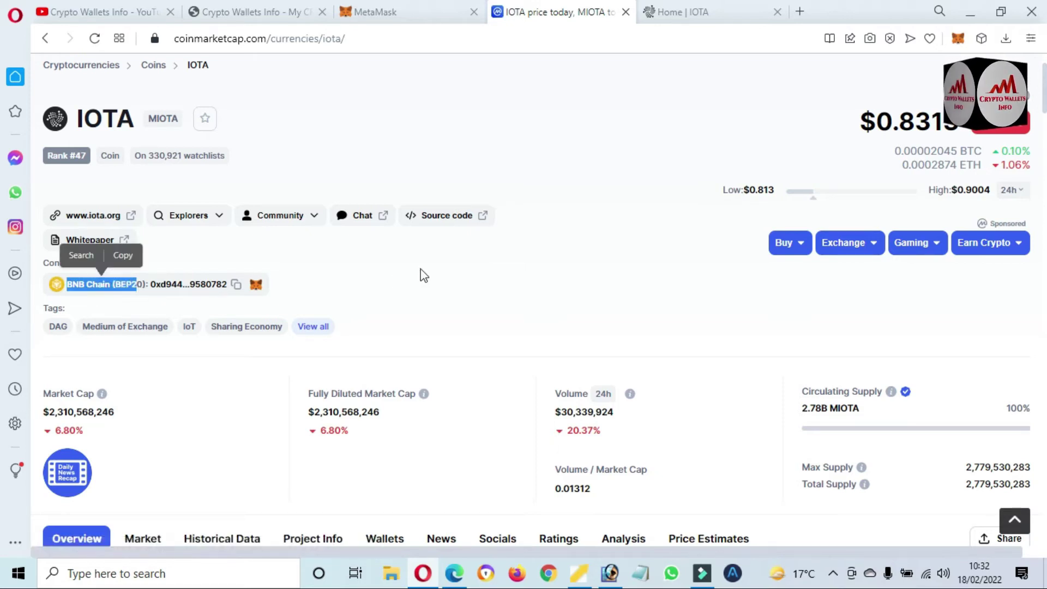
click(403, 9)
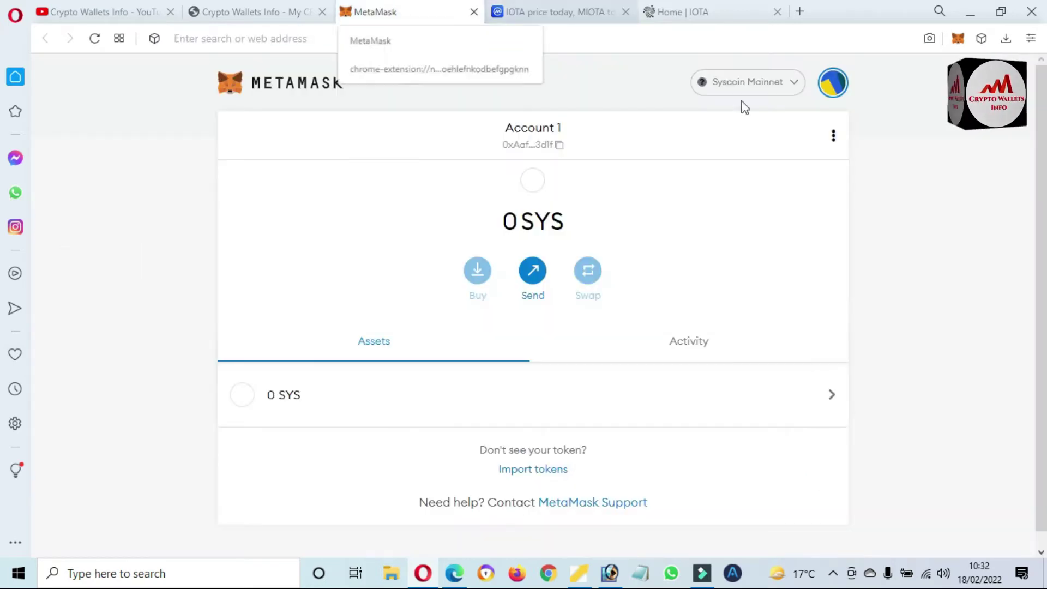
Step: Change MetaMask's network from Syscoin Mainnet to Binance Smart Chain Mainnet, showing 0 BNB
click(794, 93)
drag(850, 227, 846, 324)
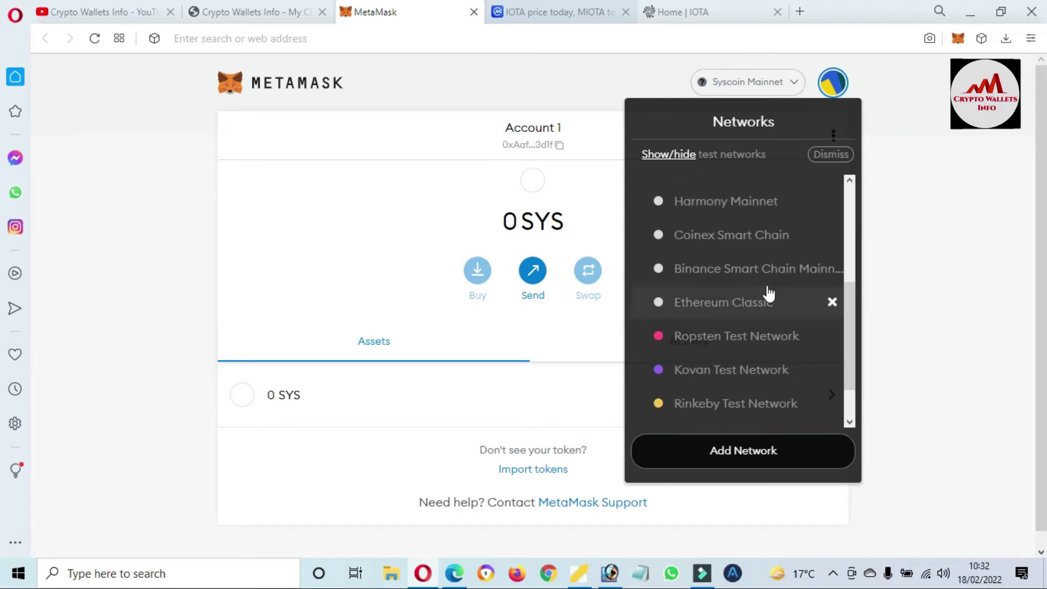
click(713, 270)
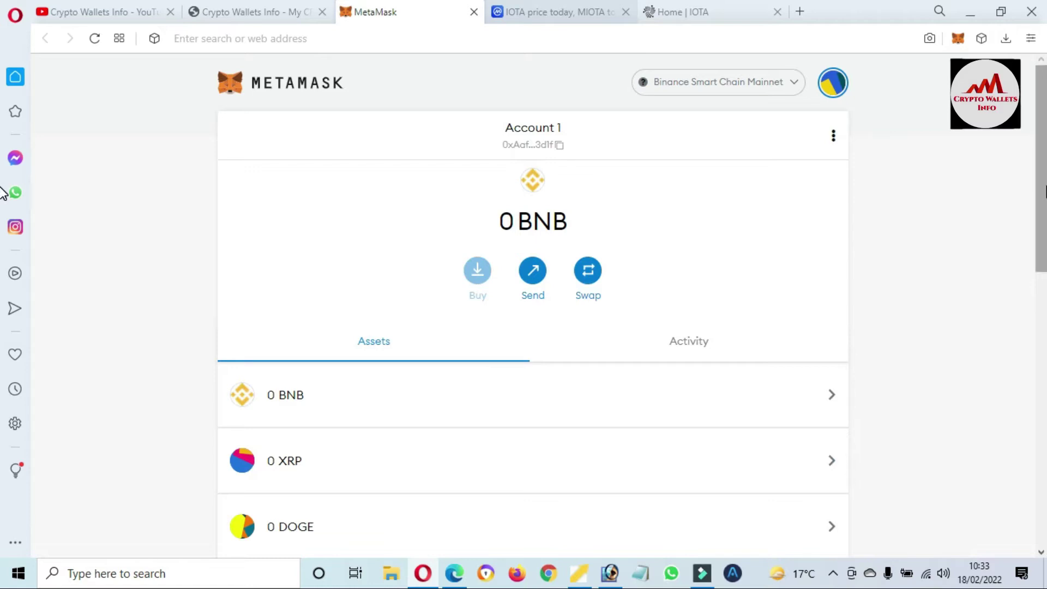
Step: Review the 0 BNB, XRP and DOGE assets, then open IOTA's BEP20 contract on BscScan
scroll(2, 360, down, 10)
scroll(2, 365, up, 5)
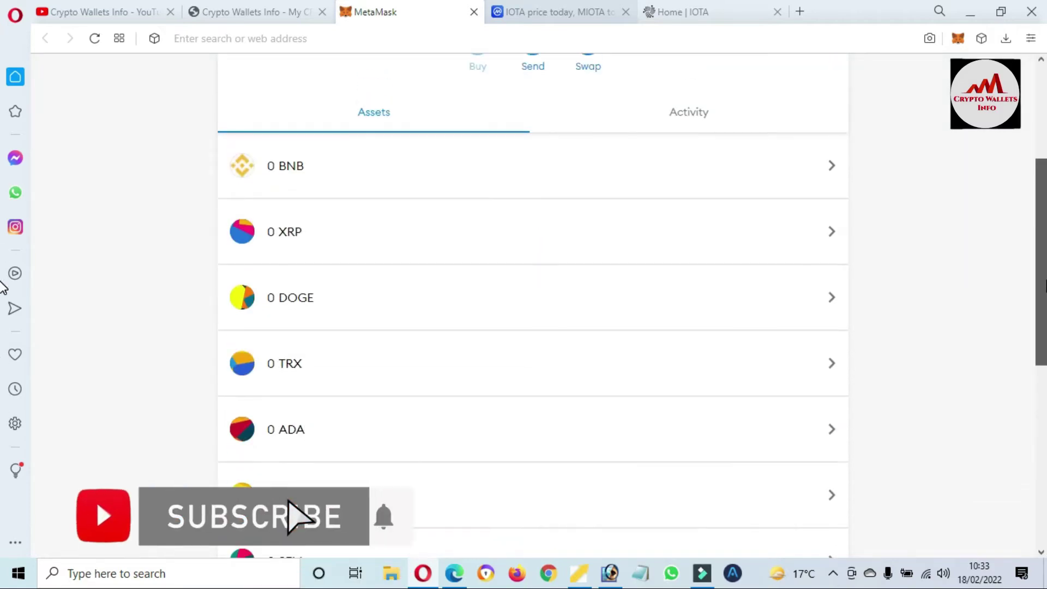
scroll(3, 370, down, 5)
scroll(2, 375, up, 1)
scroll(2, 360, up, 3)
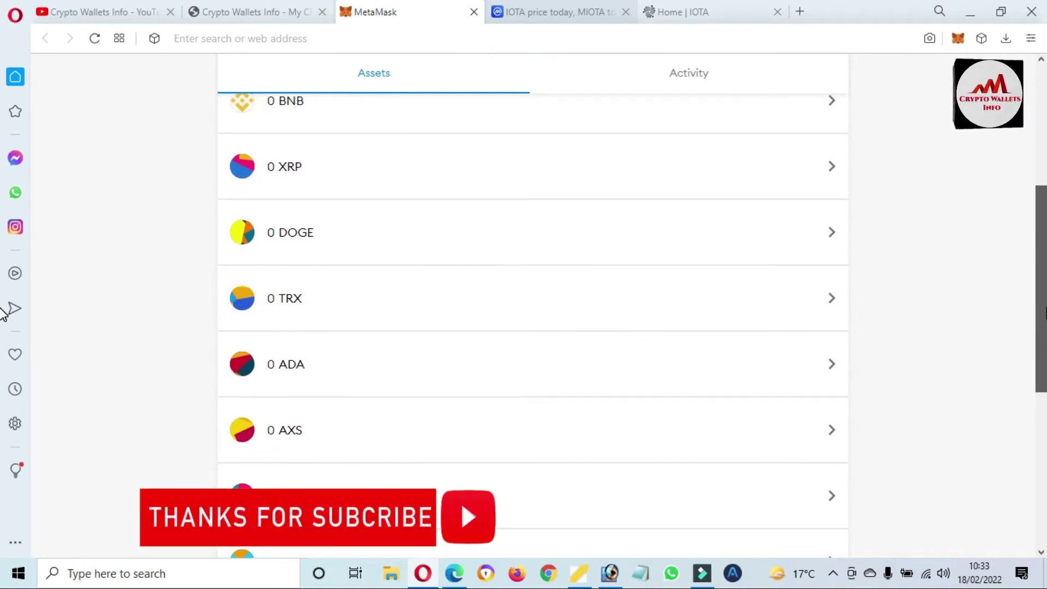
scroll(2, 354, down, 5)
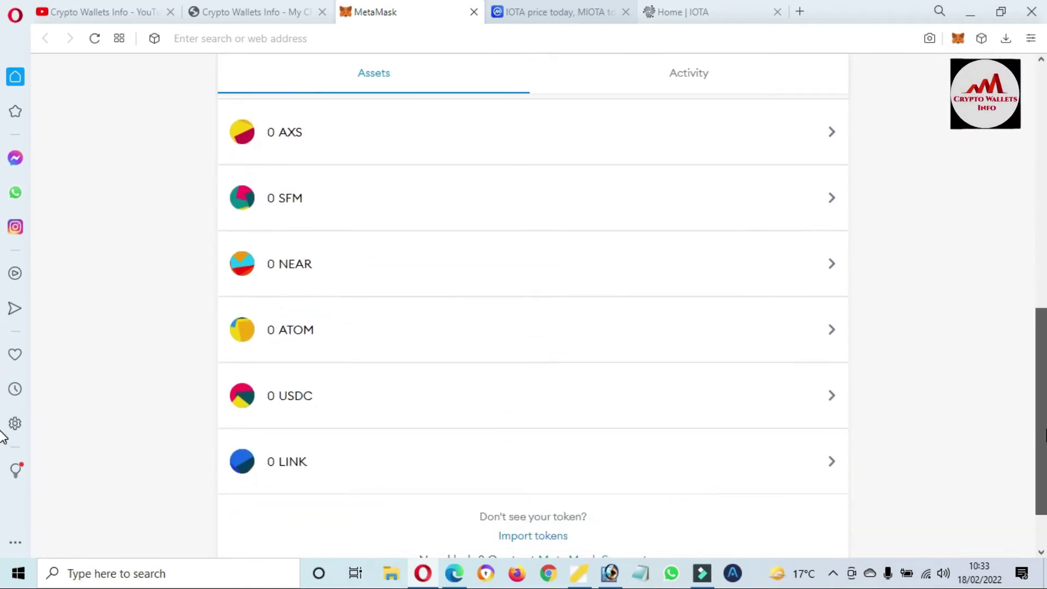
scroll(3, 441, down, 2)
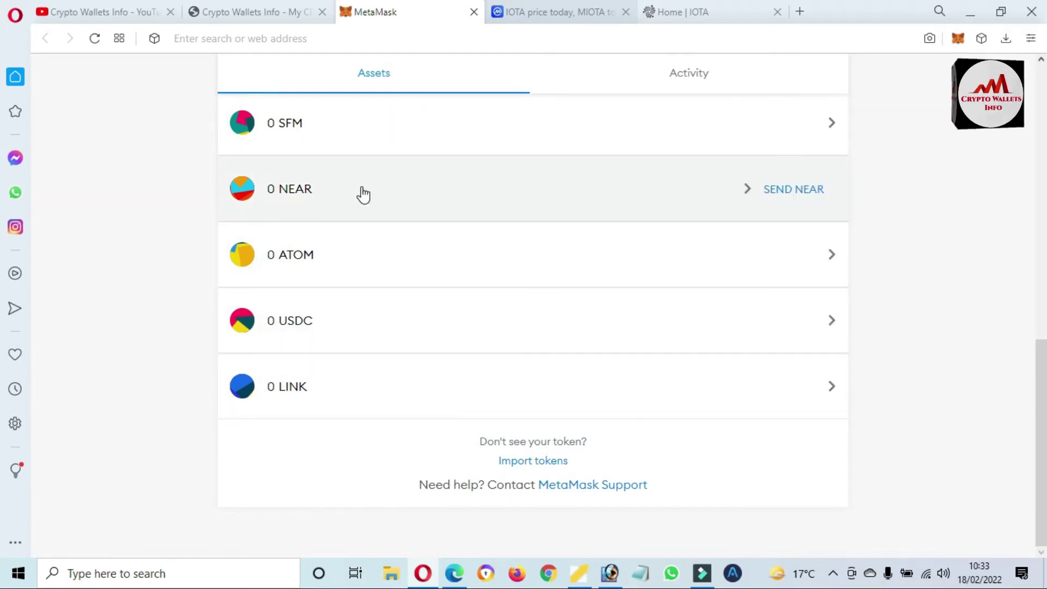
scroll(2, 425, up, 10)
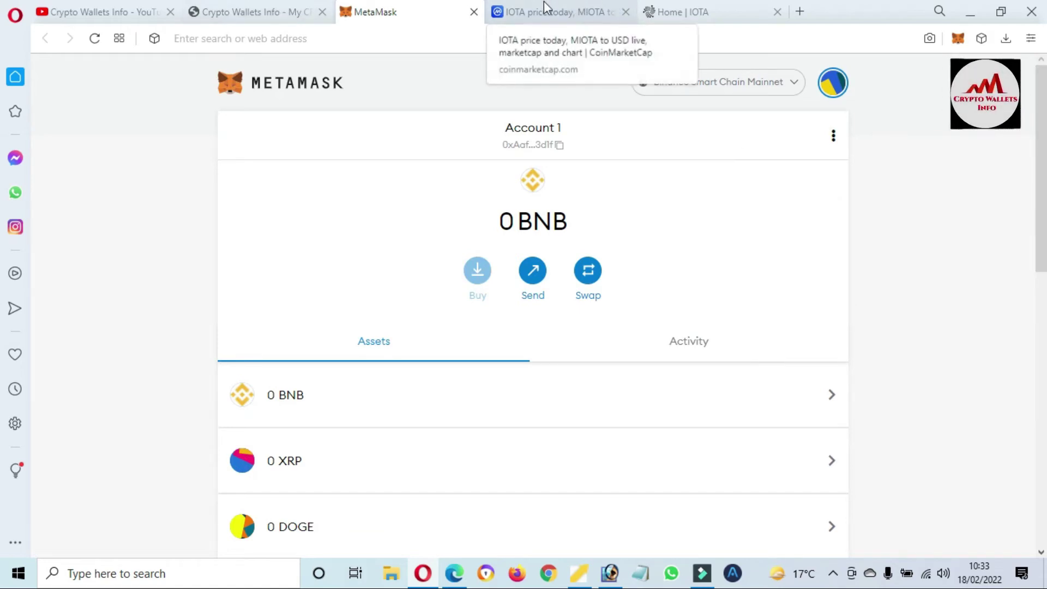
click(570, 9)
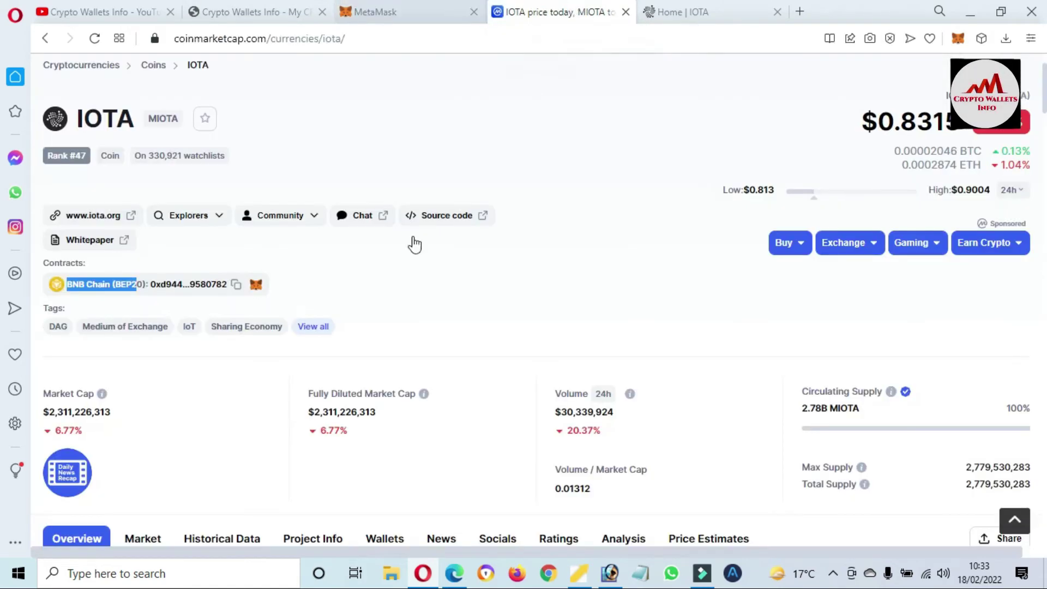
click(199, 286)
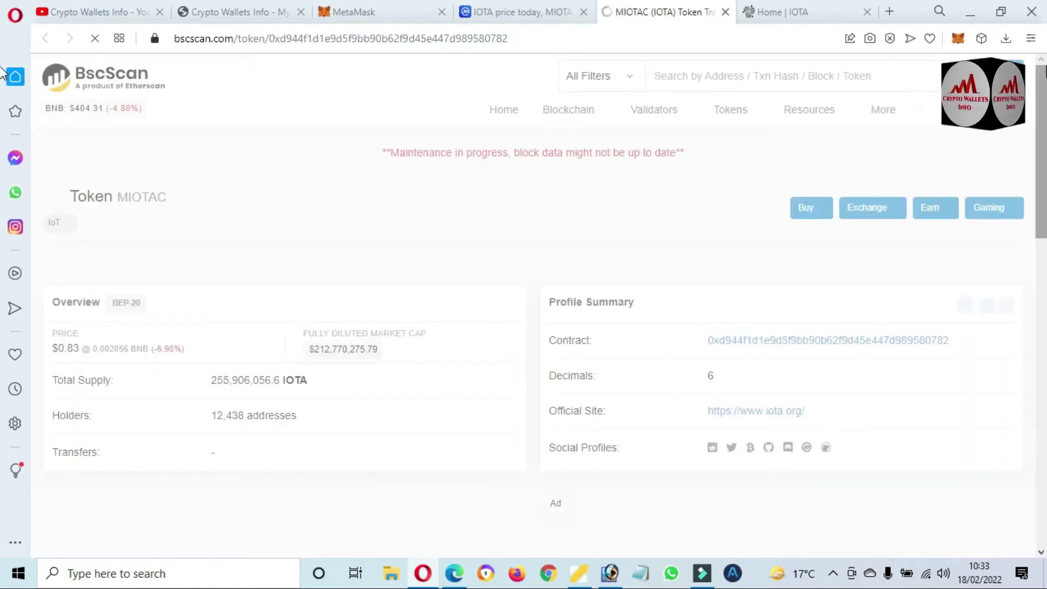
Step: Copy the MIOTAC contract address from BscScan's Profile Summary and return to MetaMask's asset list
scroll(3, 93, down, 3)
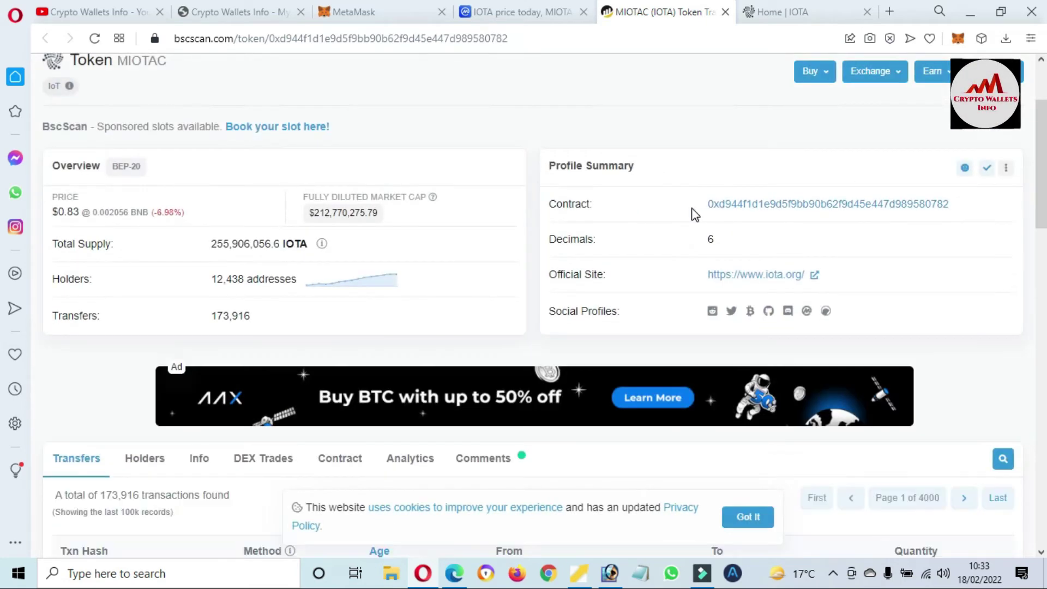
drag(707, 204, 922, 189)
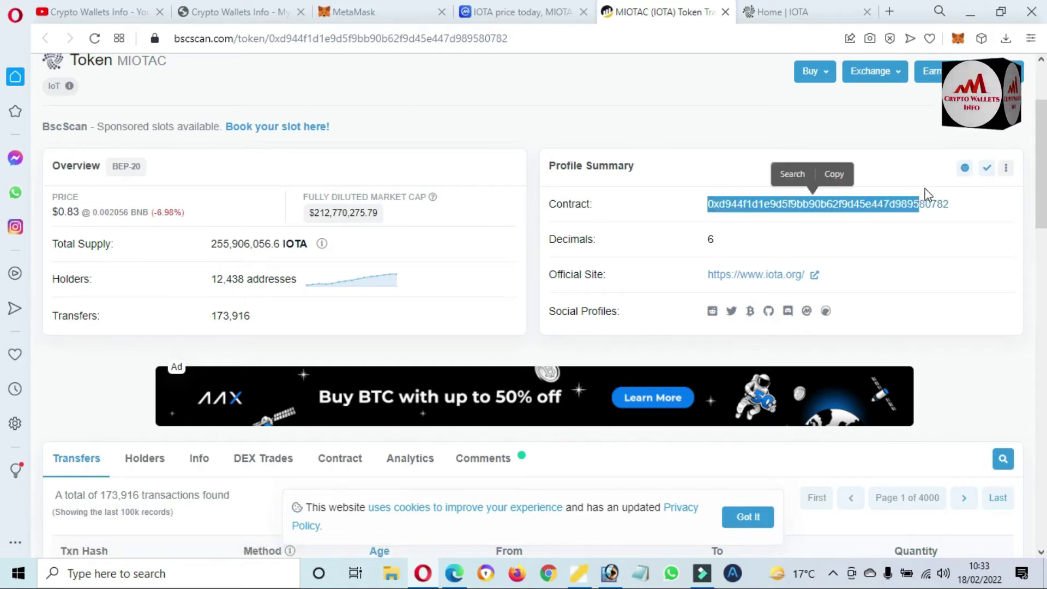
click(961, 205)
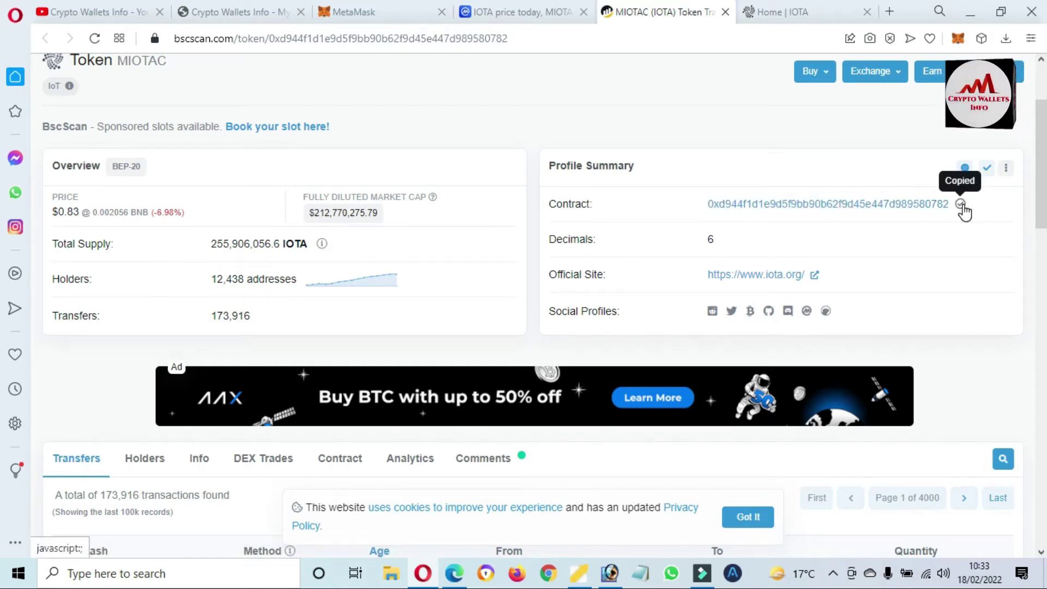
click(366, 7)
drag(1042, 194, 1045, 515)
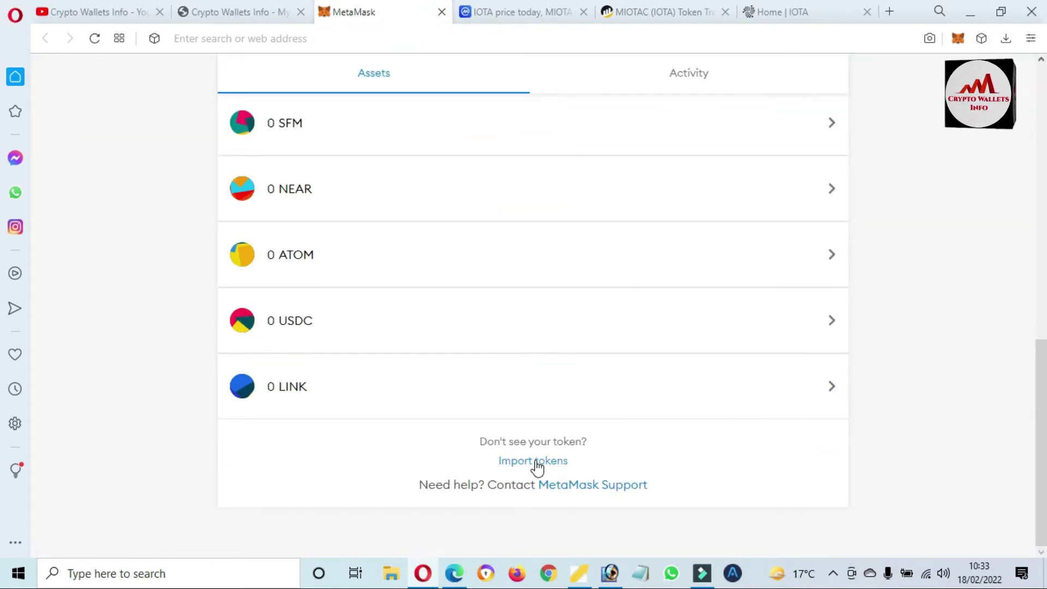
Step: Paste the IOTA contract address as a custom token and import IOTA (6 decimals) into Account 1
drag(595, 471, 485, 451)
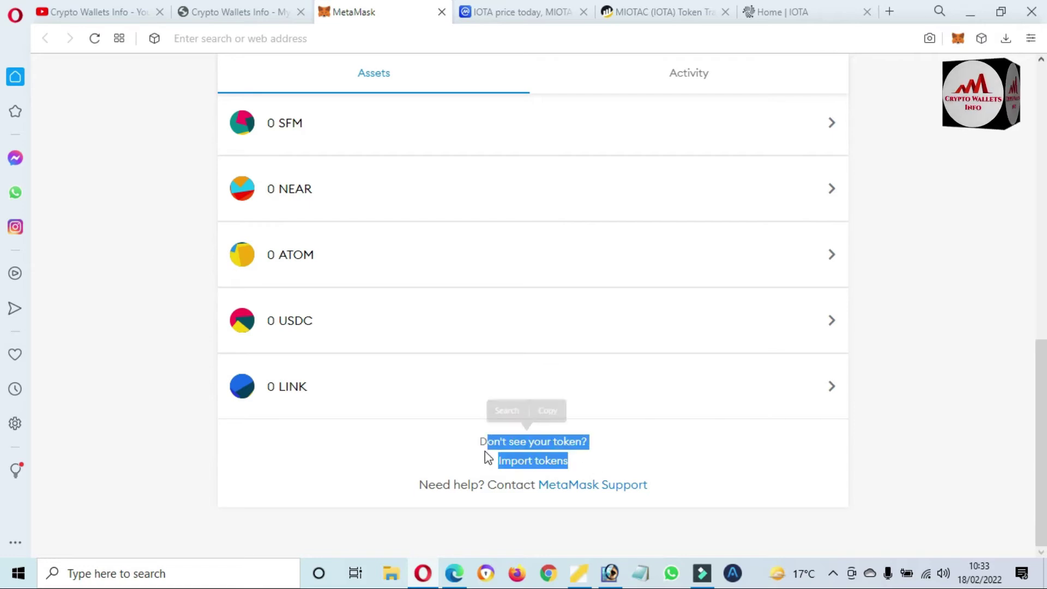
click(538, 463)
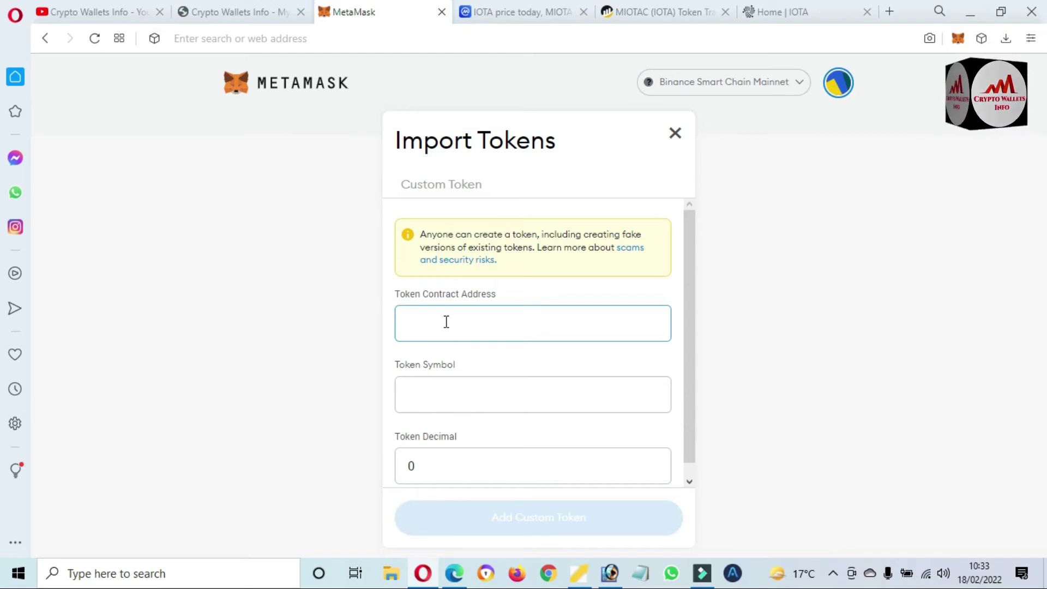
key(ctrl+v)
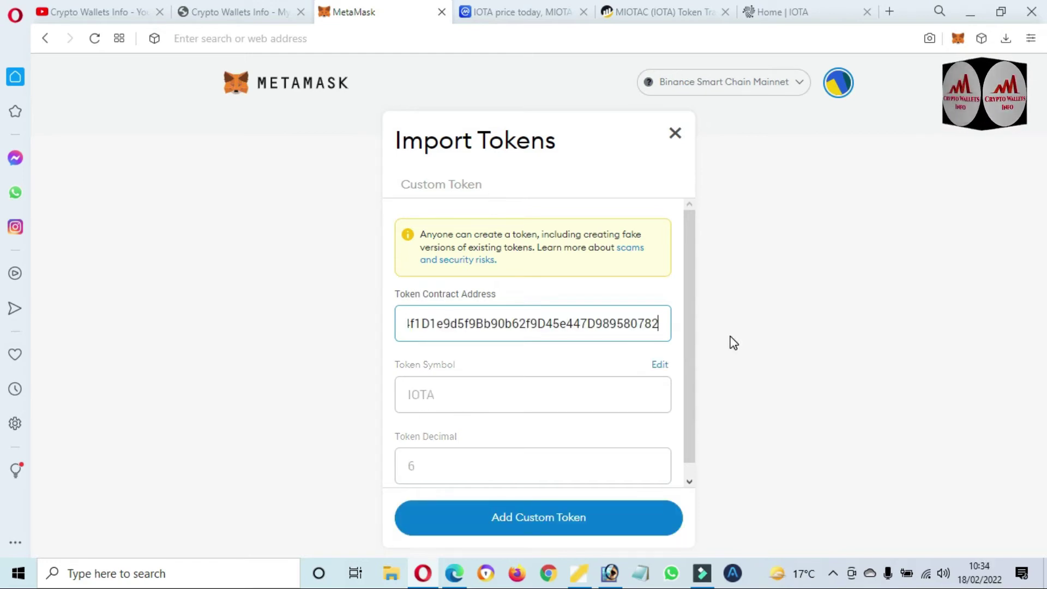
scroll(690, 329, down, 1)
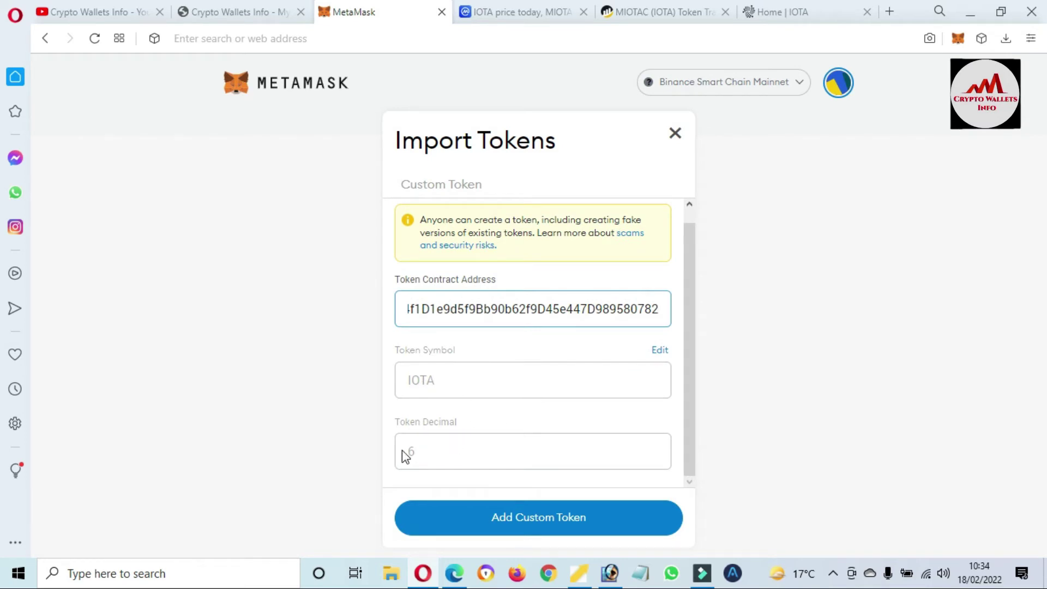
click(561, 530)
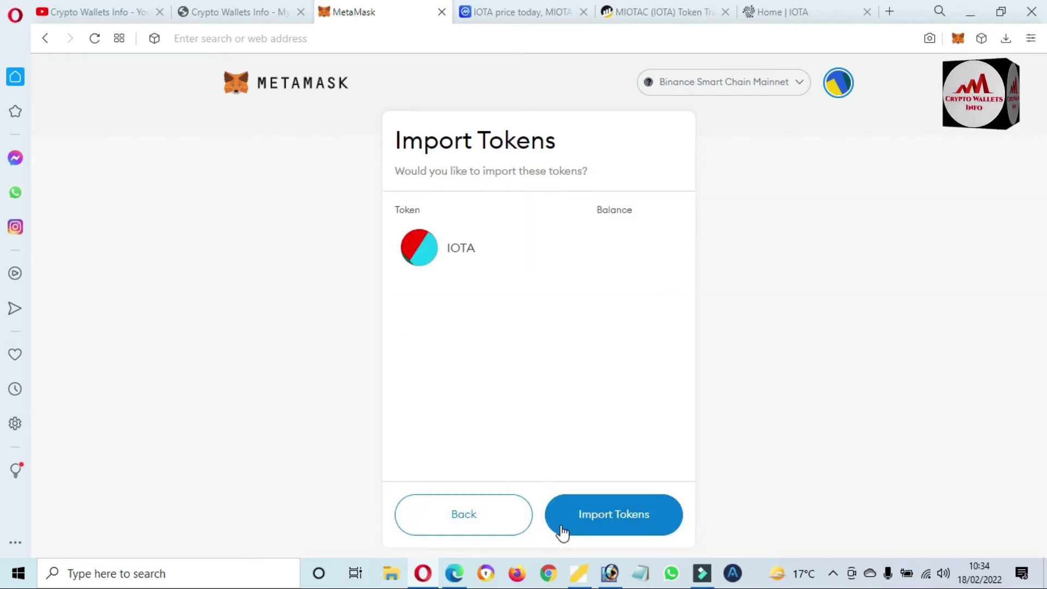
click(617, 504)
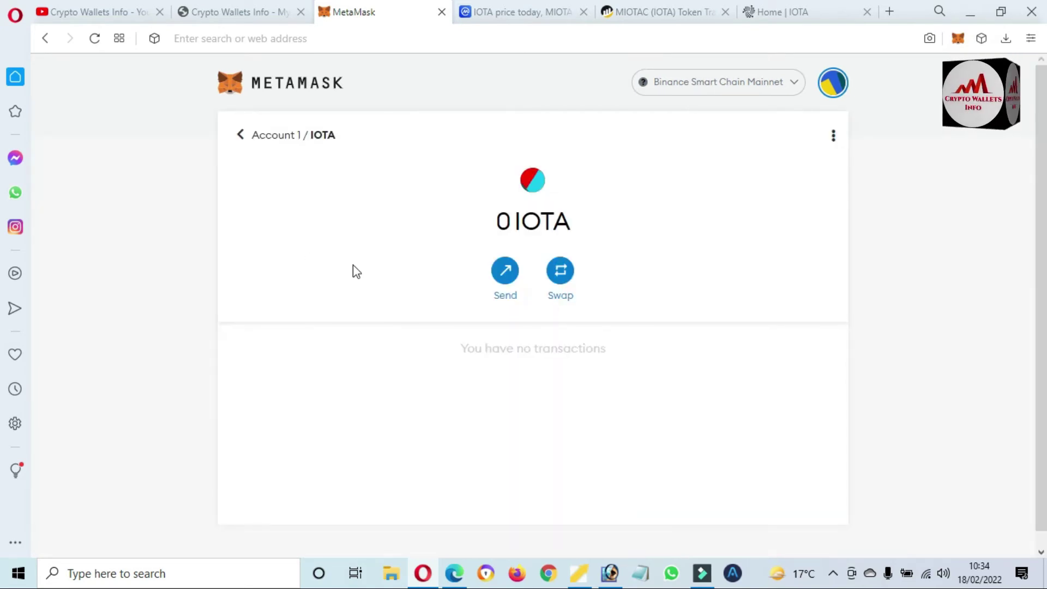
Step: Return to Account 1's home and open the 0 IOTA token page from the assets list
click(270, 143)
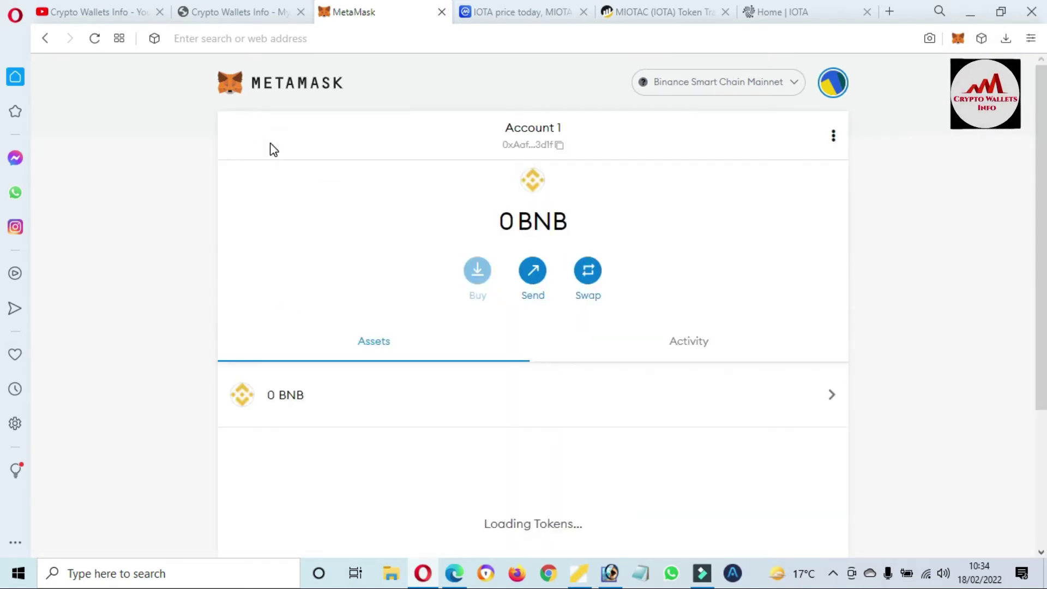
scroll(4, 141, down, 5)
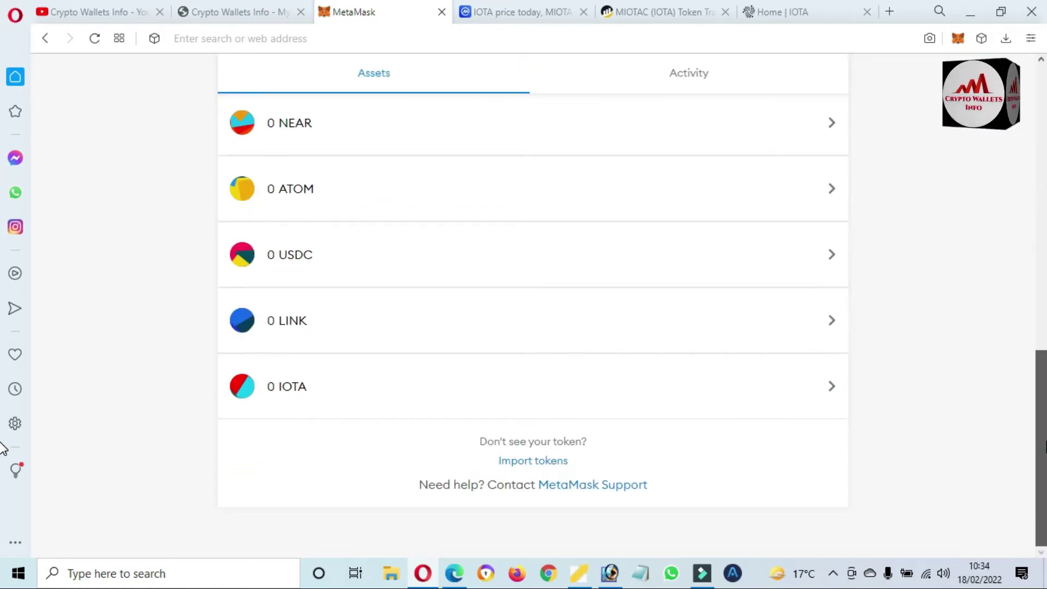
mouse_move(539, 371)
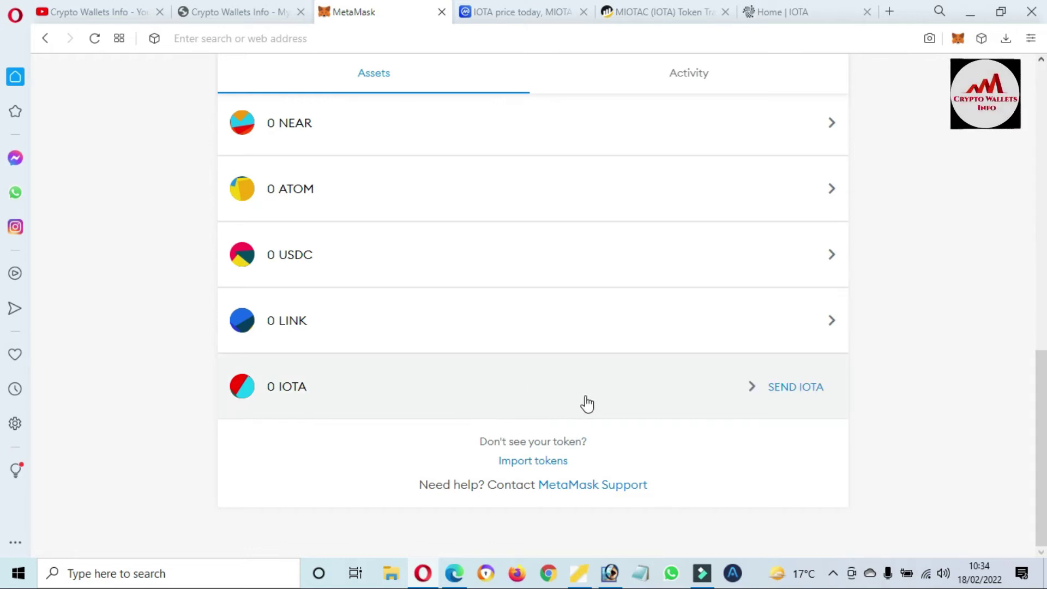
click(519, 397)
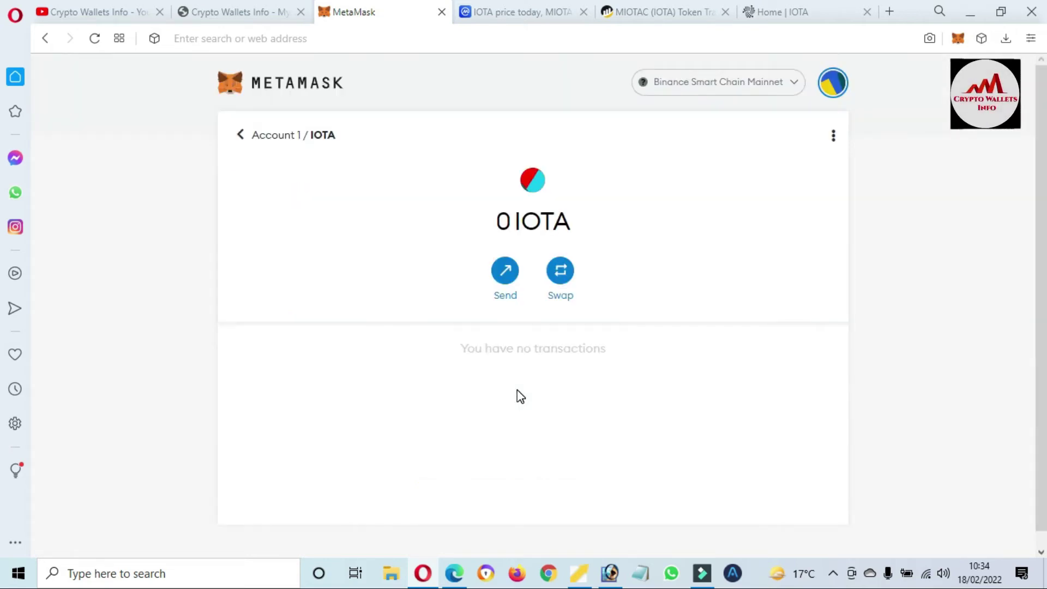
Step: Open Account 1's details from the IOTA page menu and copy its wallet address
click(833, 138)
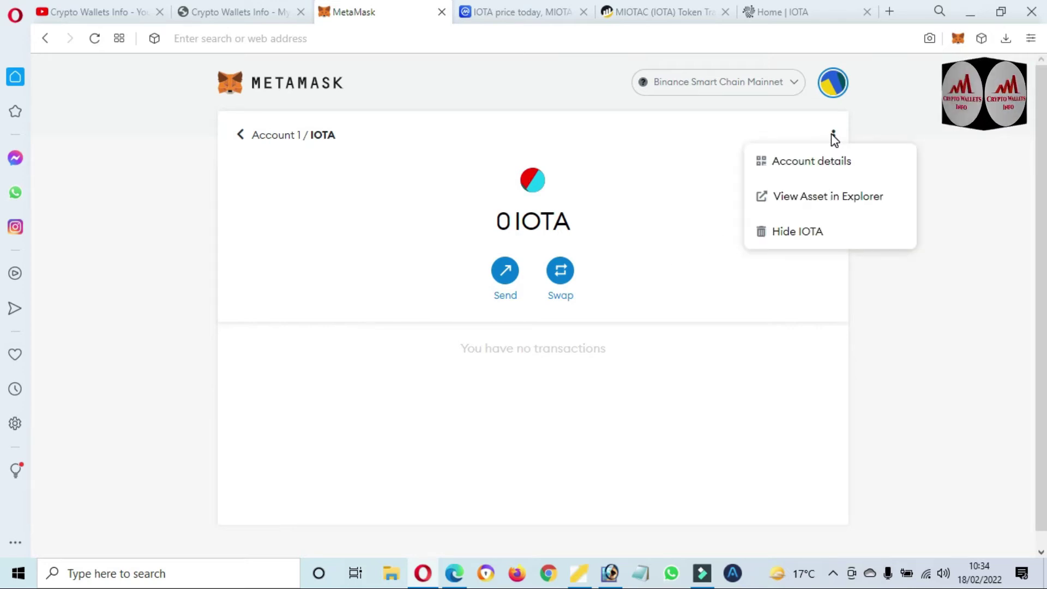
click(807, 170)
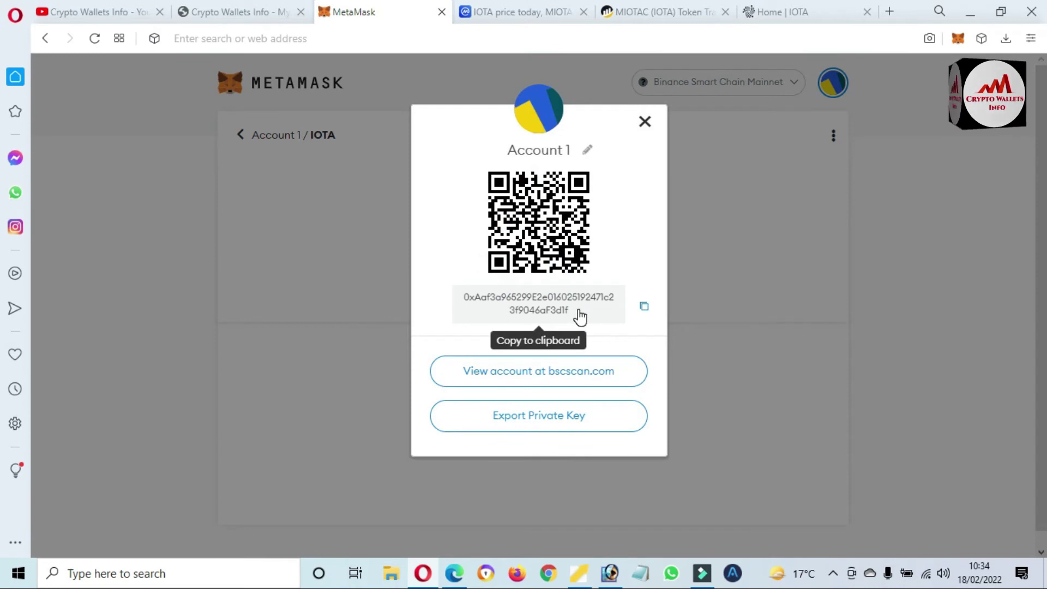
drag(575, 313, 458, 303)
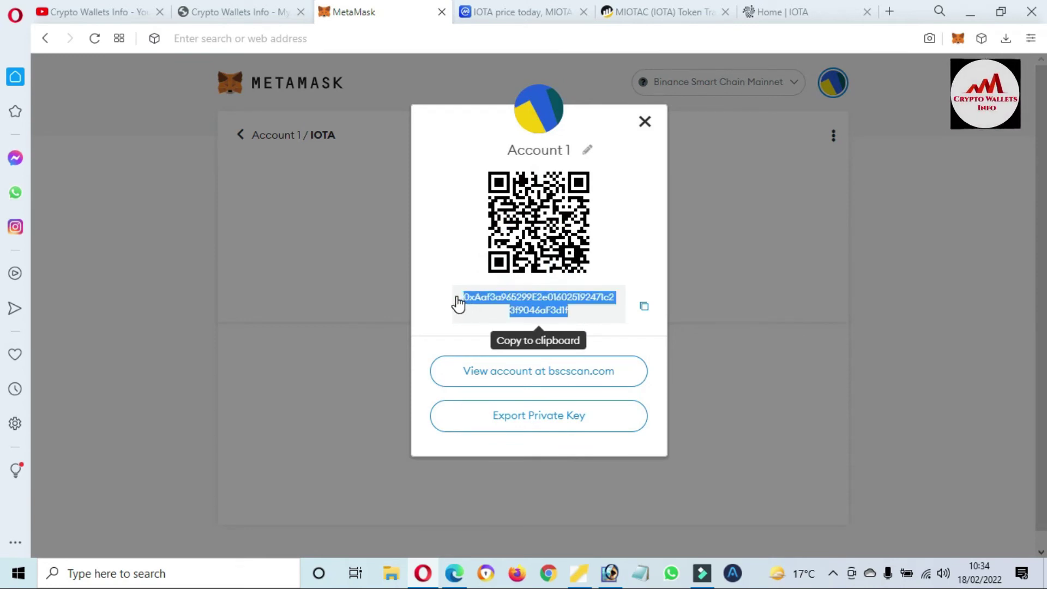
drag(457, 302, 458, 302)
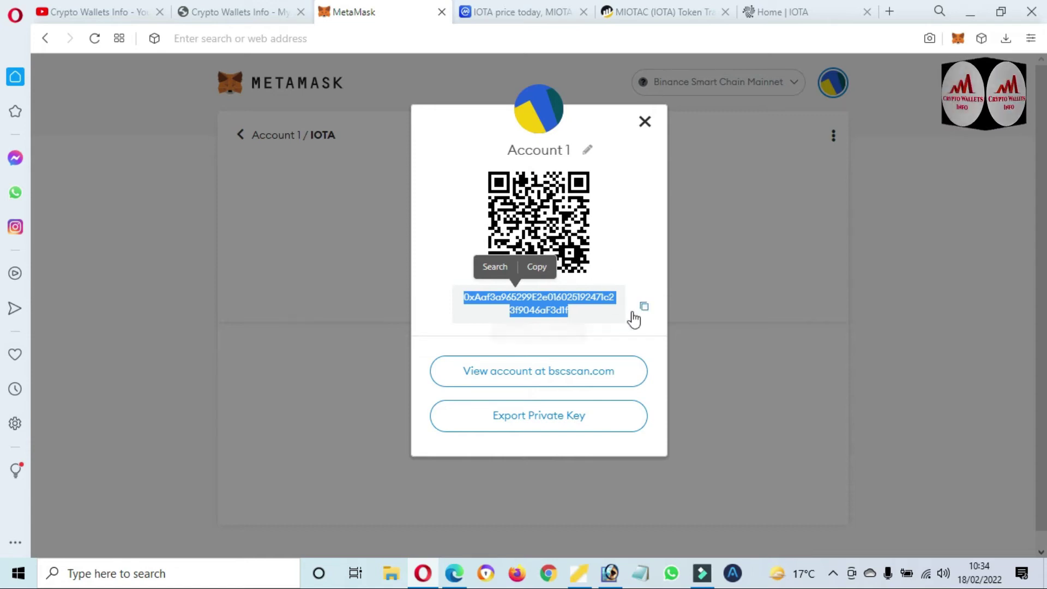
click(538, 419)
Step: Enter the wallet password and confirm to reveal Account 1's private key
click(496, 304)
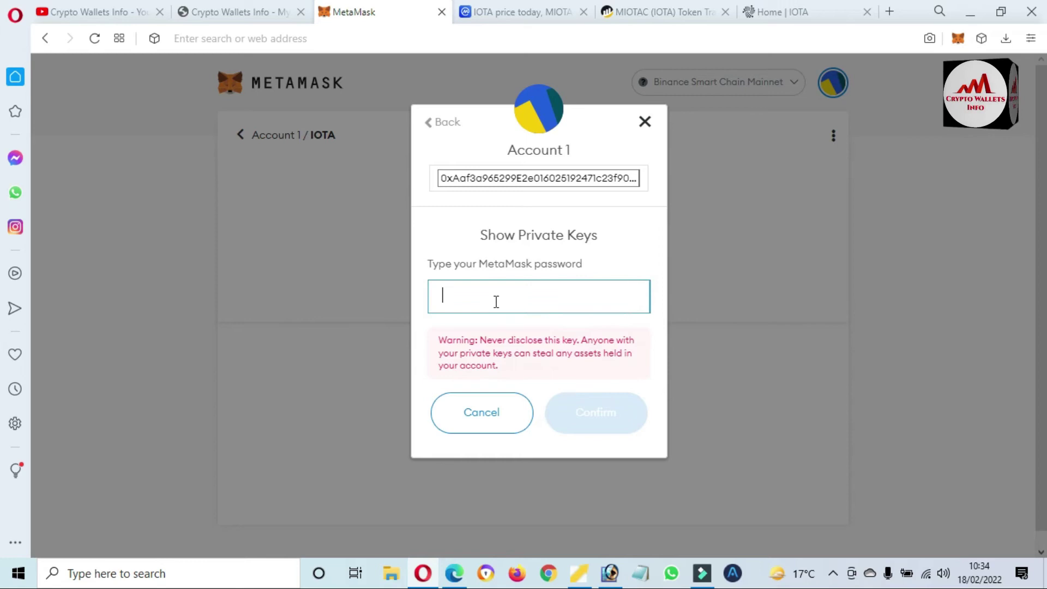
text(•)
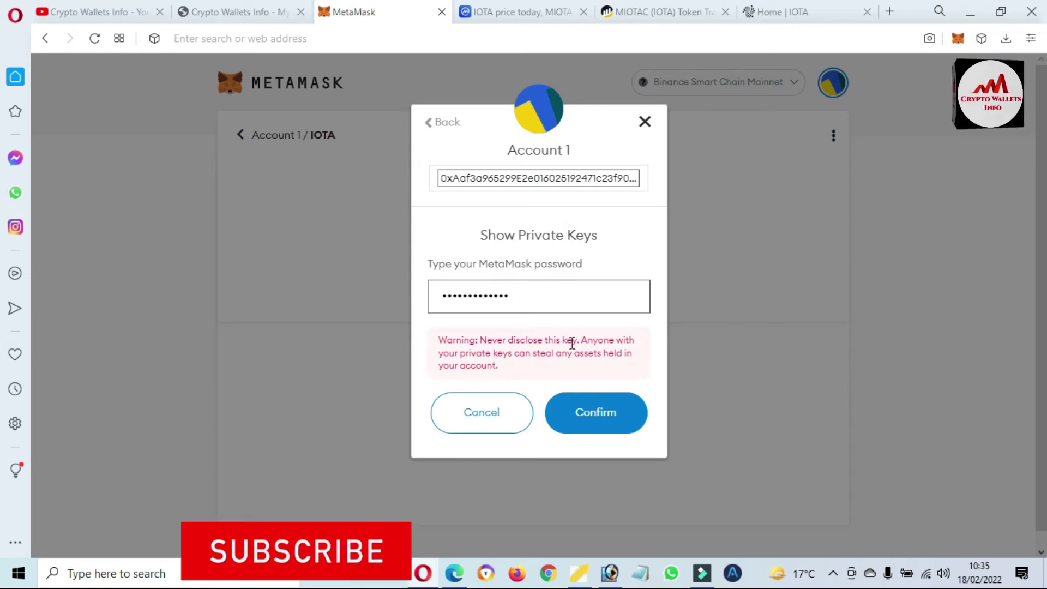
drag(478, 339, 561, 367)
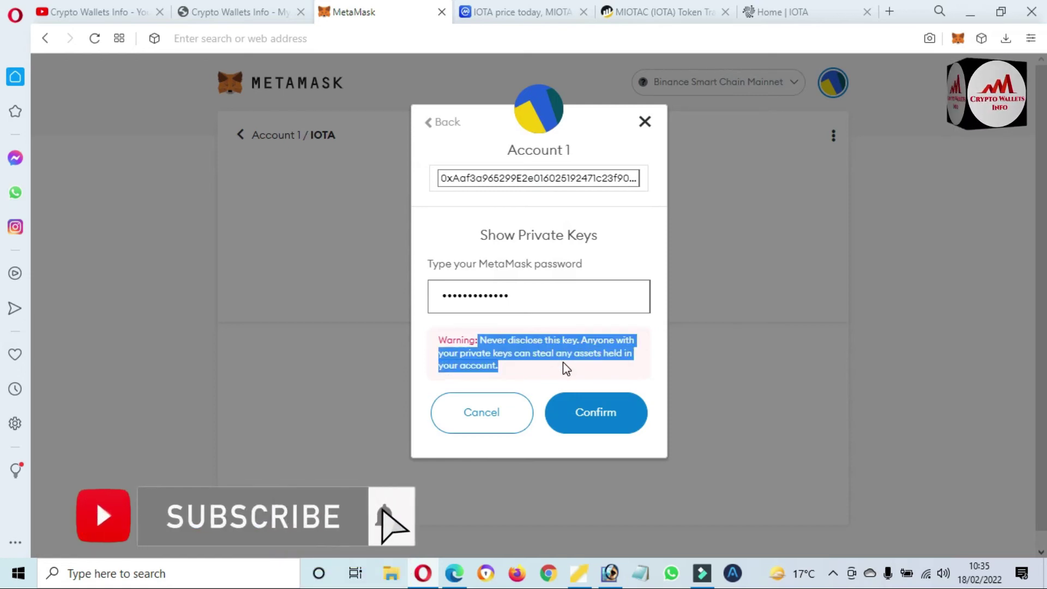
click(528, 370)
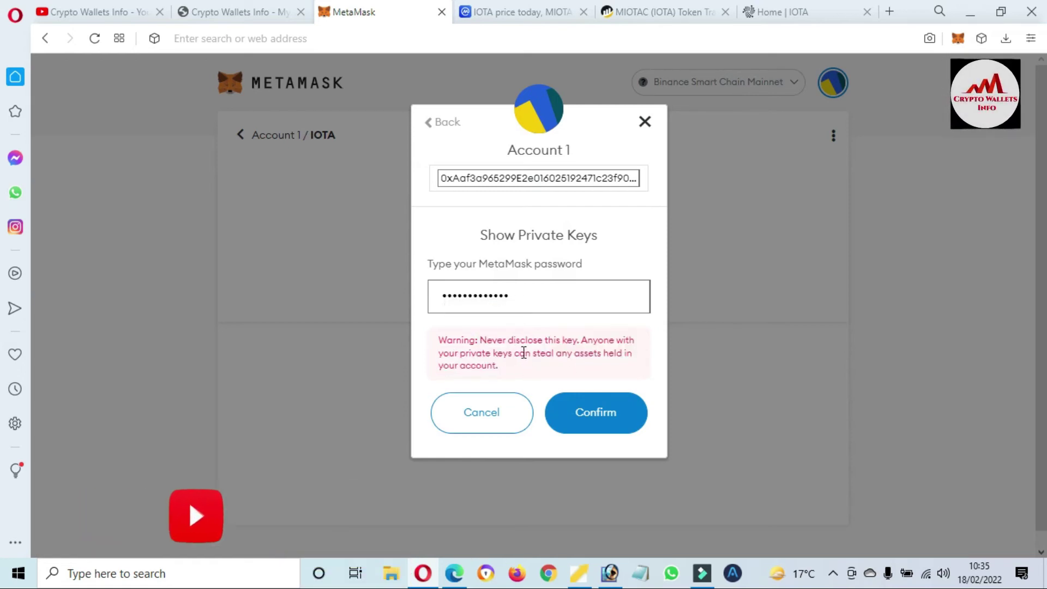
click(627, 415)
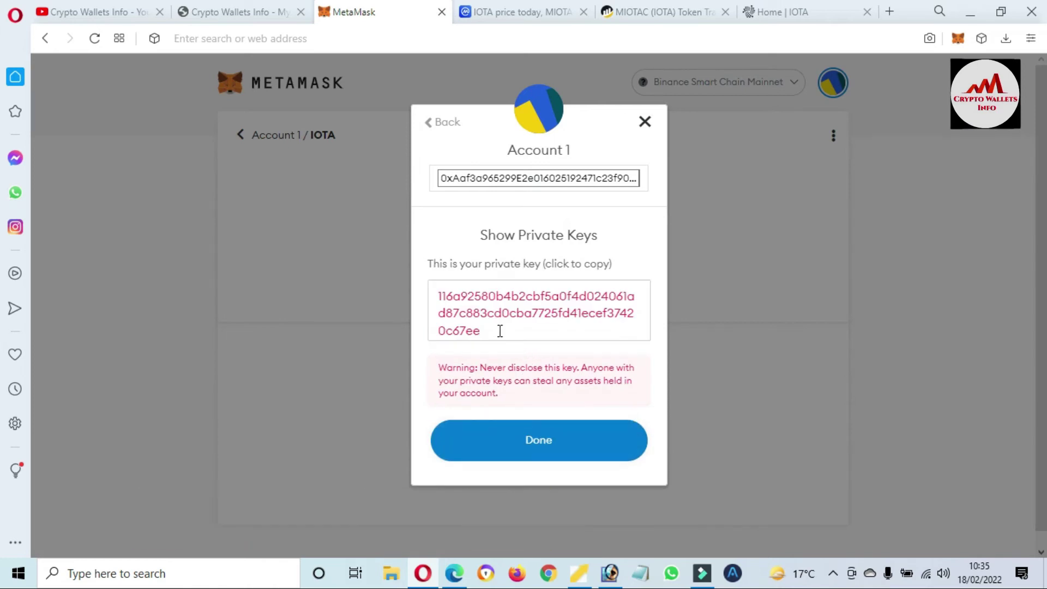
Step: Copy the revealed private key and close the account dialog
drag(439, 294, 498, 330)
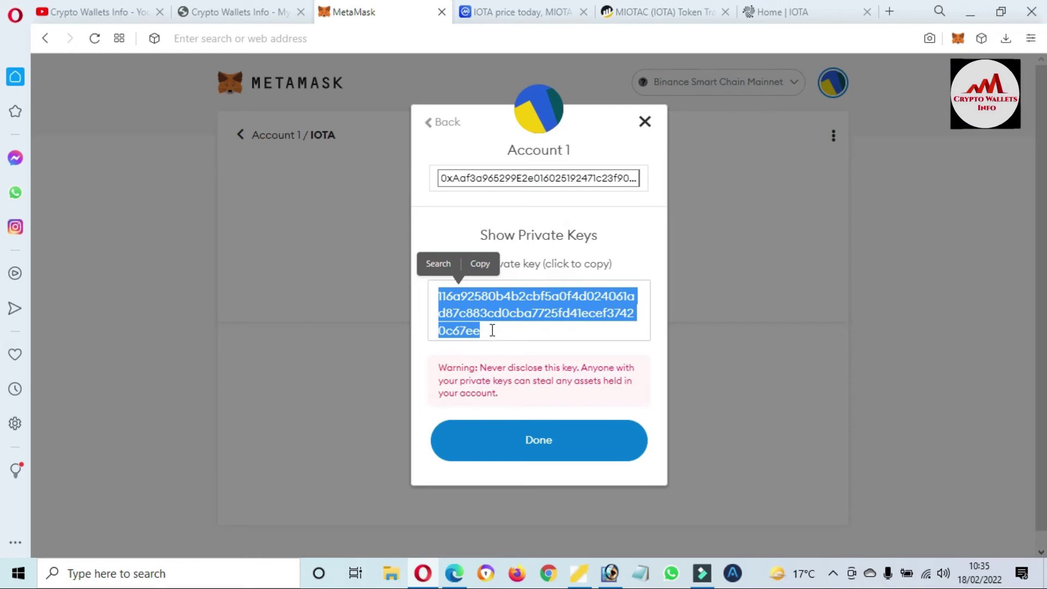
key(ctrl+c)
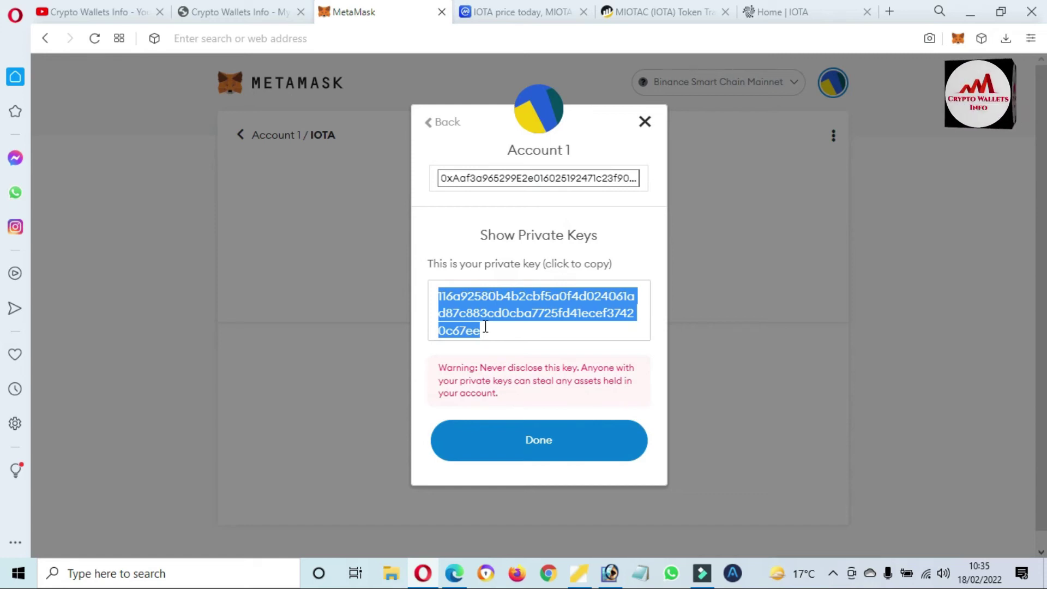
click(588, 452)
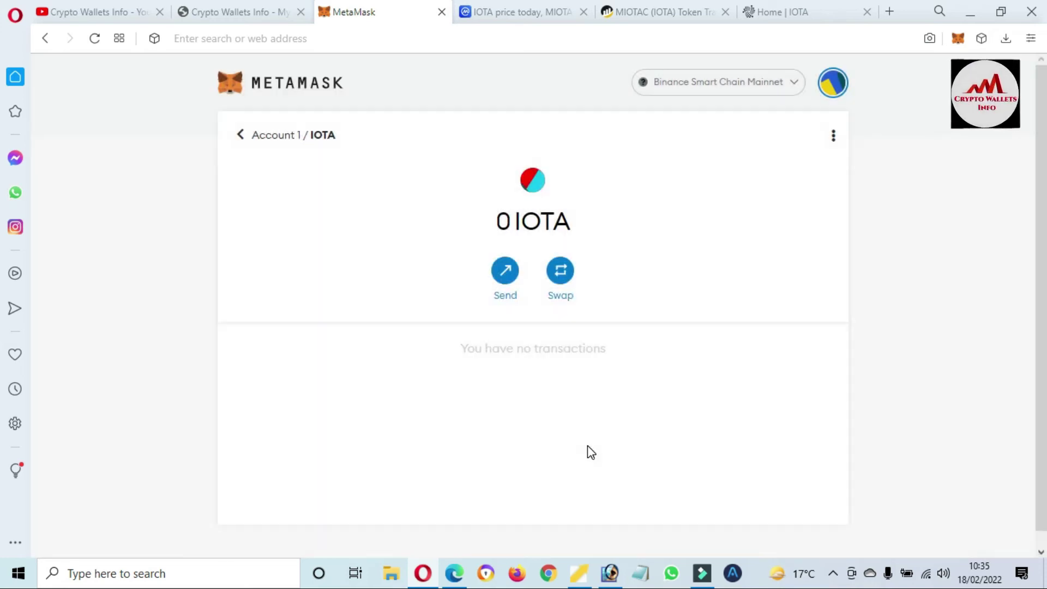
Step: Go to Import Account from the account menu, keeping Private Key as the import type
click(834, 85)
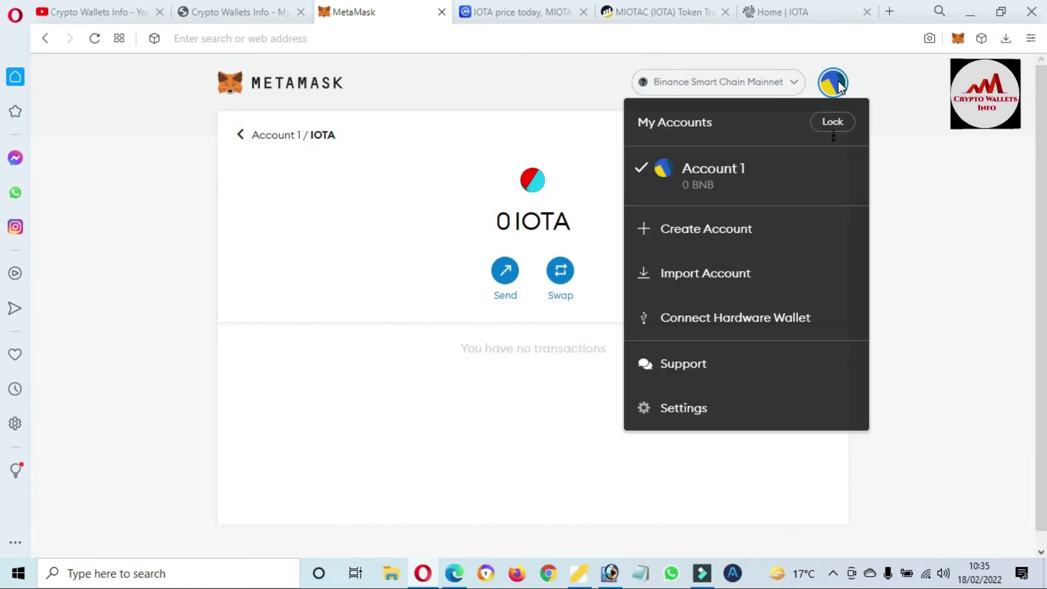
click(733, 279)
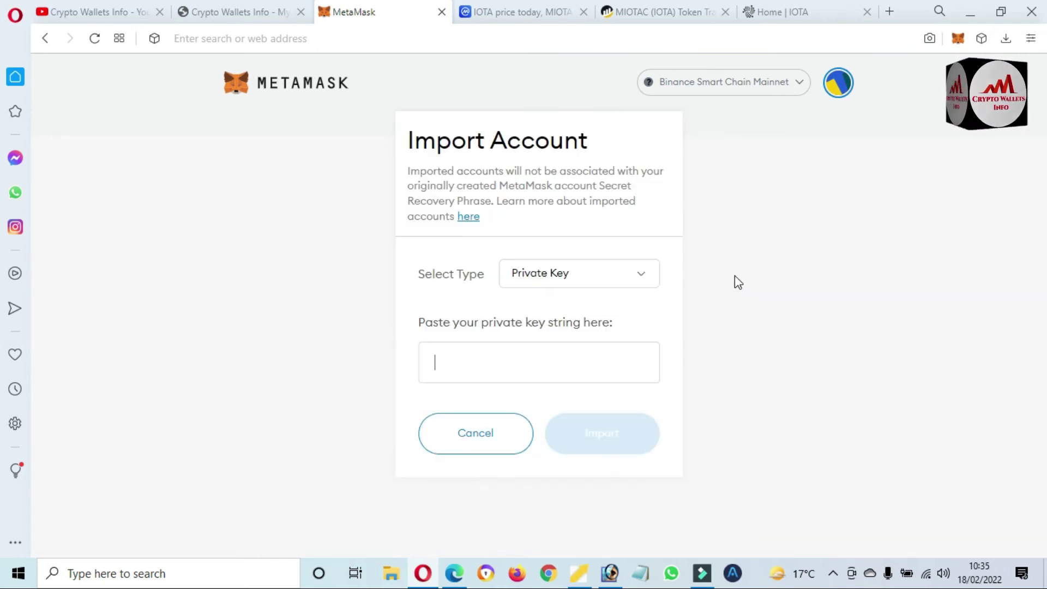
click(646, 276)
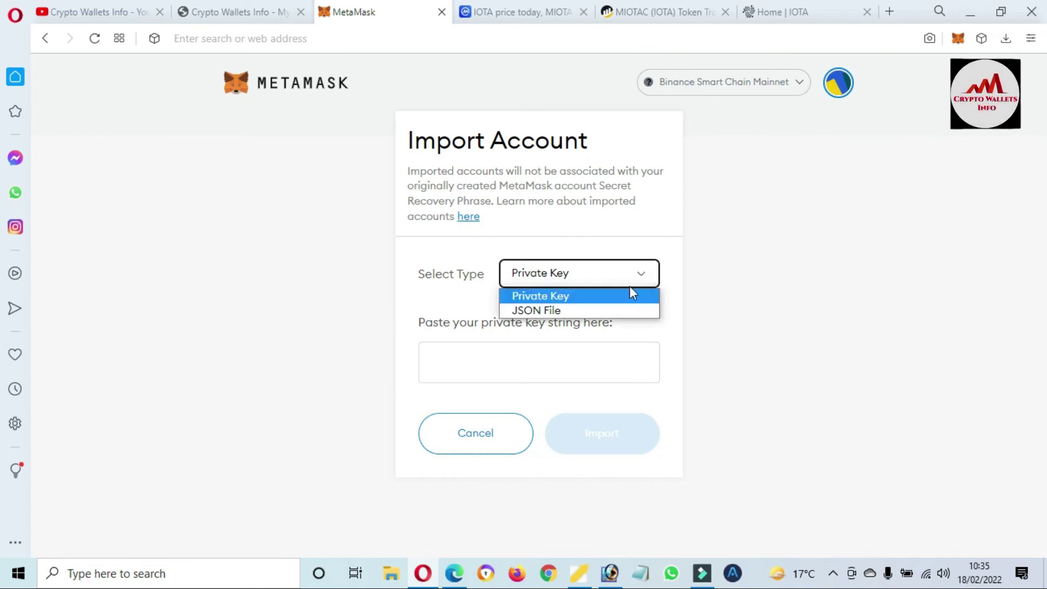
click(581, 300)
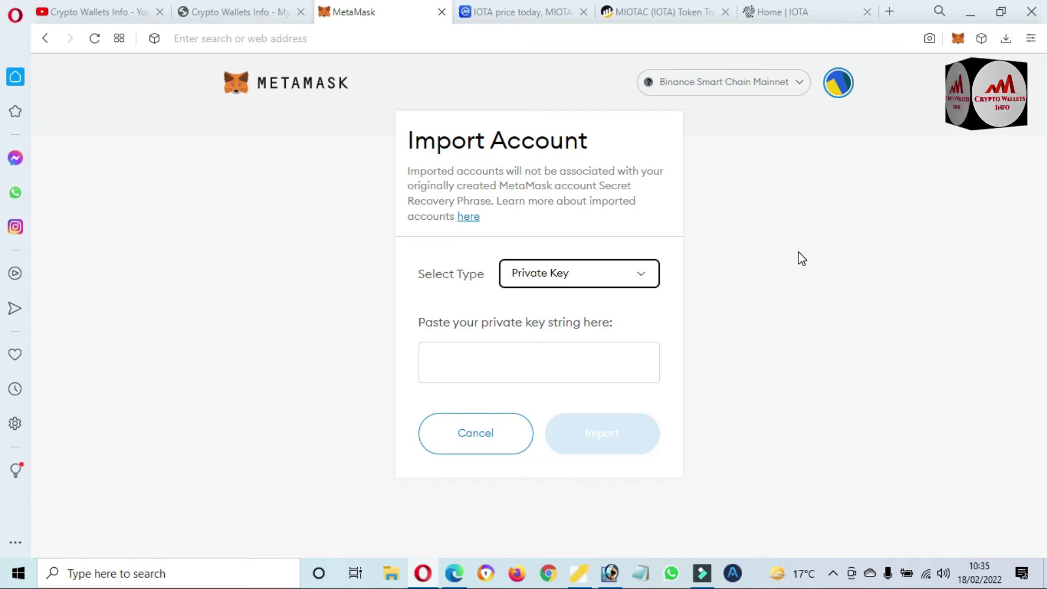
click(537, 365)
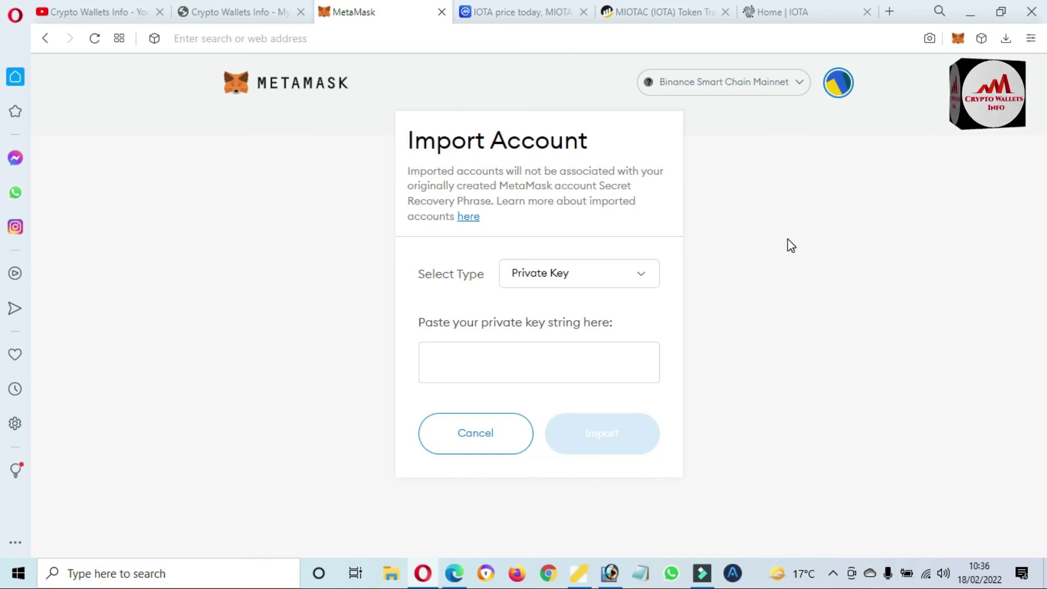
Step: Browse the network list, close it, and switch to the Crypto Wallets Info YouTube tab
click(805, 90)
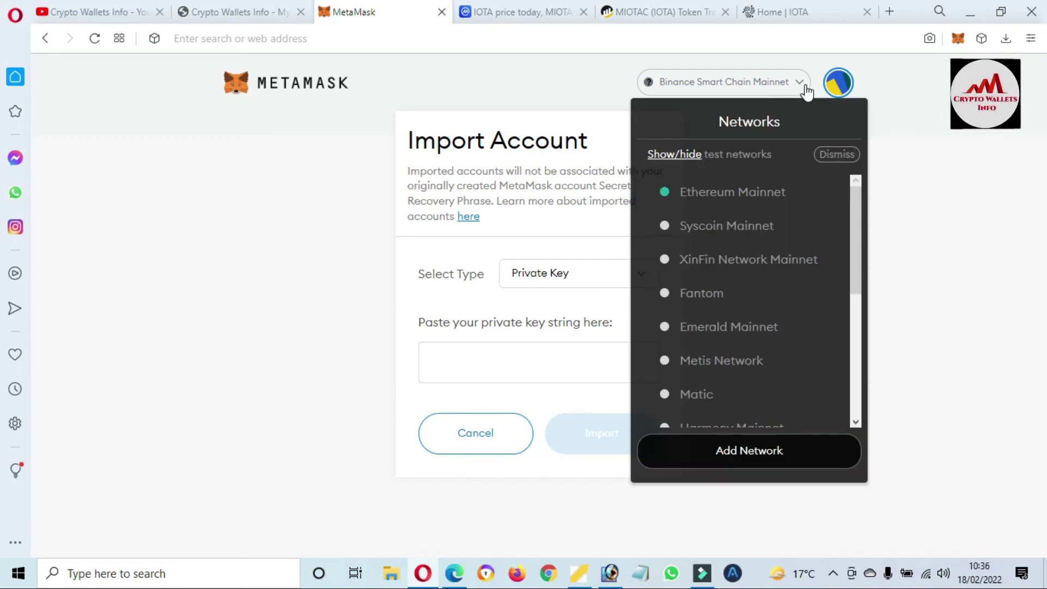
drag(856, 218, 881, 187)
click(952, 206)
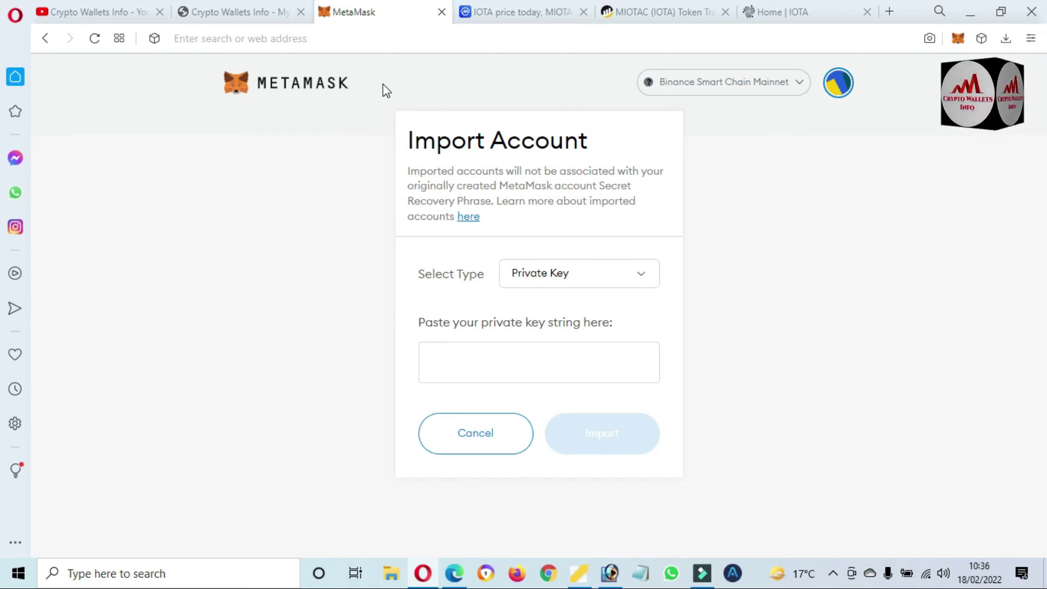
click(107, 6)
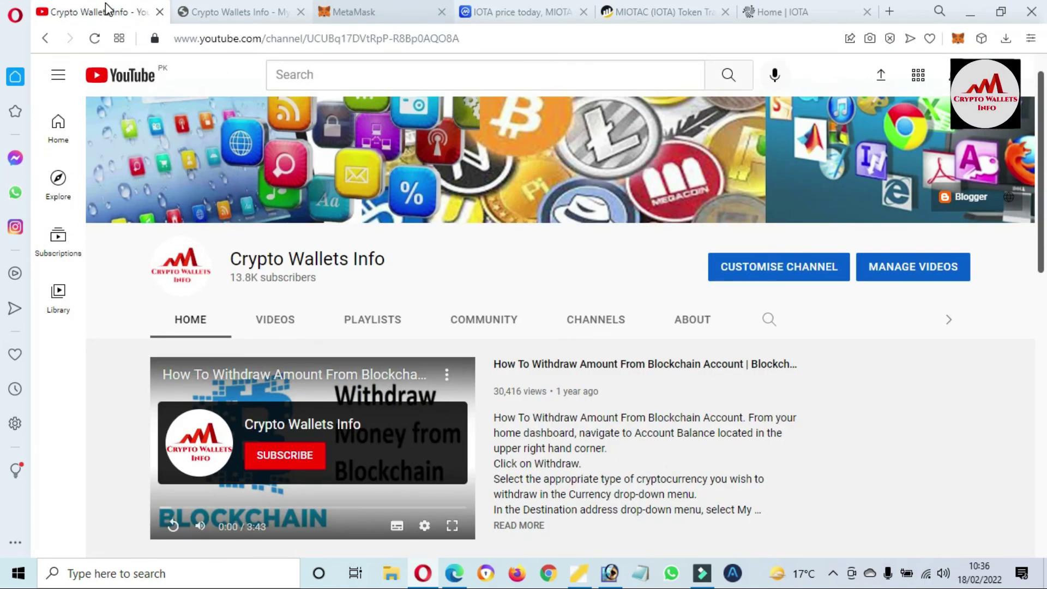
Step: Highlight the YouTube channel name, then switch to the cryptowalletsinfo.com tab
drag(386, 260, 230, 250)
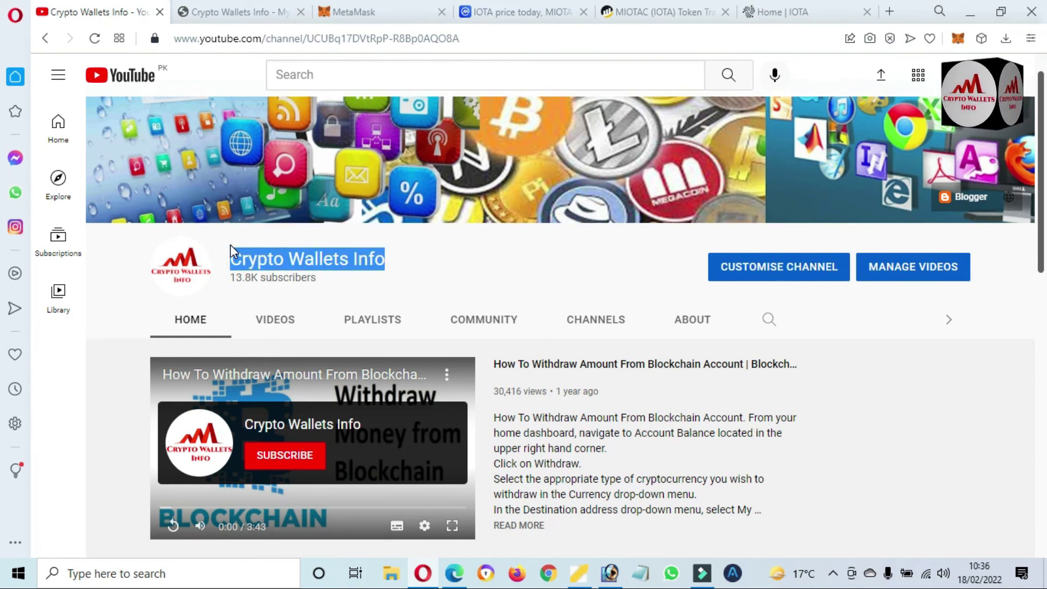
click(218, 9)
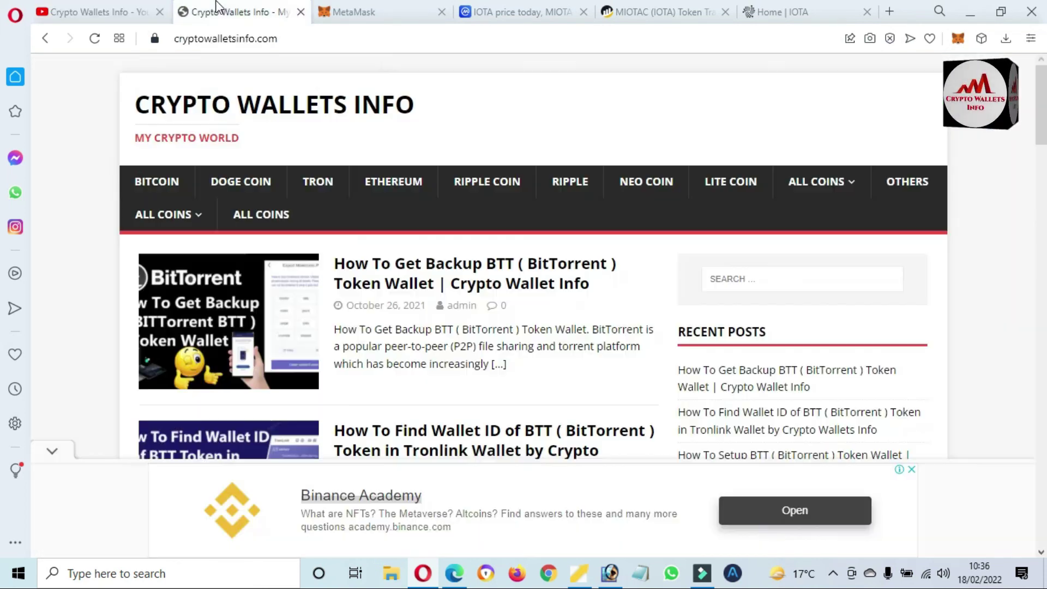